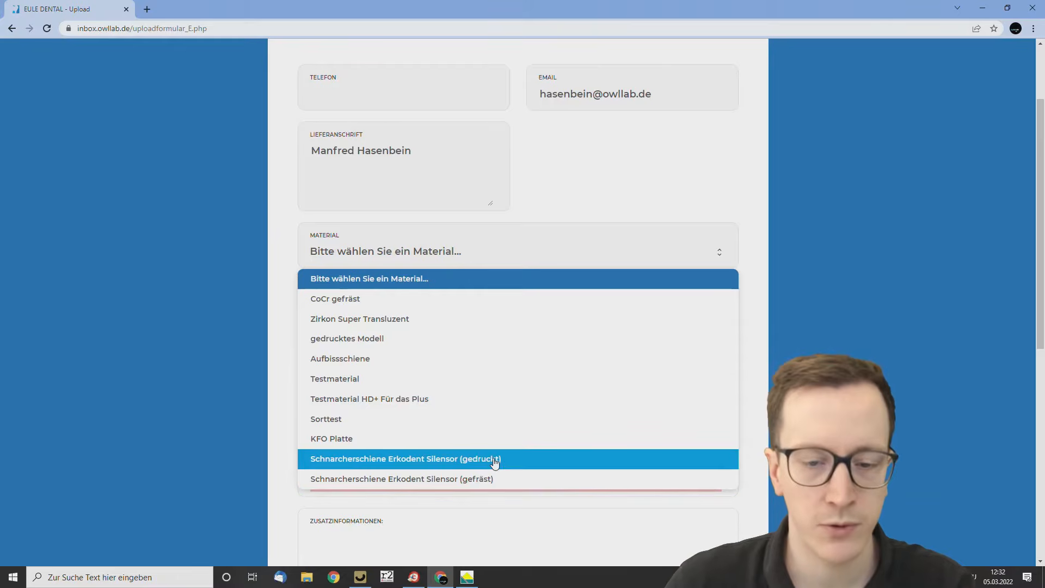
Set the order's material to Schnarcherschiene Erkodent Silensor (gedruckt) and the extra to Silensor-sl Verbinder 23 mm.
{"action": "left_click", "coordinate": [494, 460]}
{"action": "left_click", "coordinate": [344, 368]}
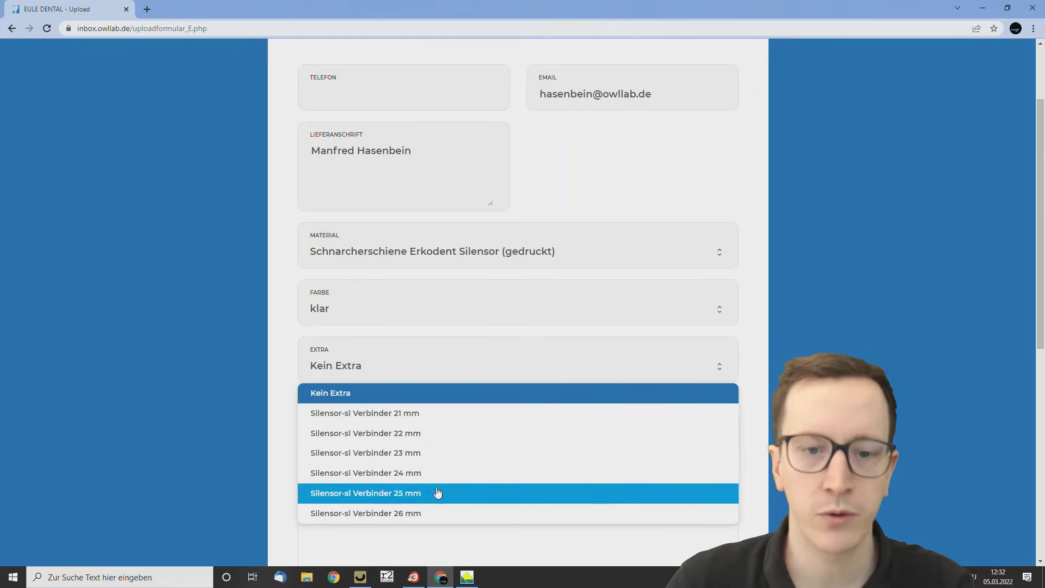
{"action": "left_click", "coordinate": [412, 455]}
Set the shipping option to Selbstabholer and enter the patient's name as the order or patient identifier.
{"action": "scroll", "coordinate": [233, 432], "scroll_direction": "down", "scroll_amount": 2}
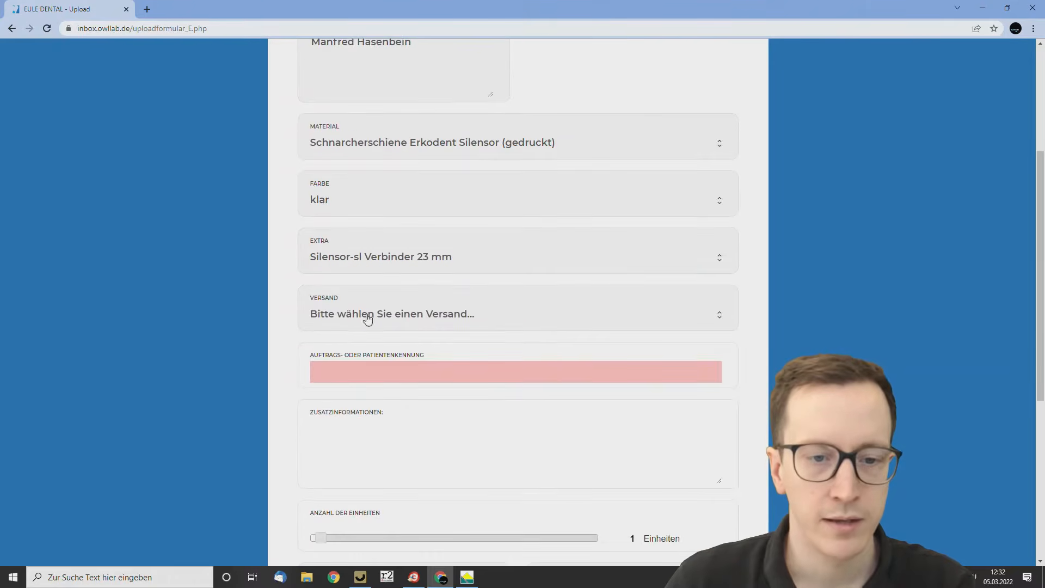
{"action": "left_click", "coordinate": [366, 314]}
{"action": "left_click", "coordinate": [354, 382]}
{"action": "scroll", "coordinate": [234, 351], "scroll_direction": "down", "scroll_amount": 3}
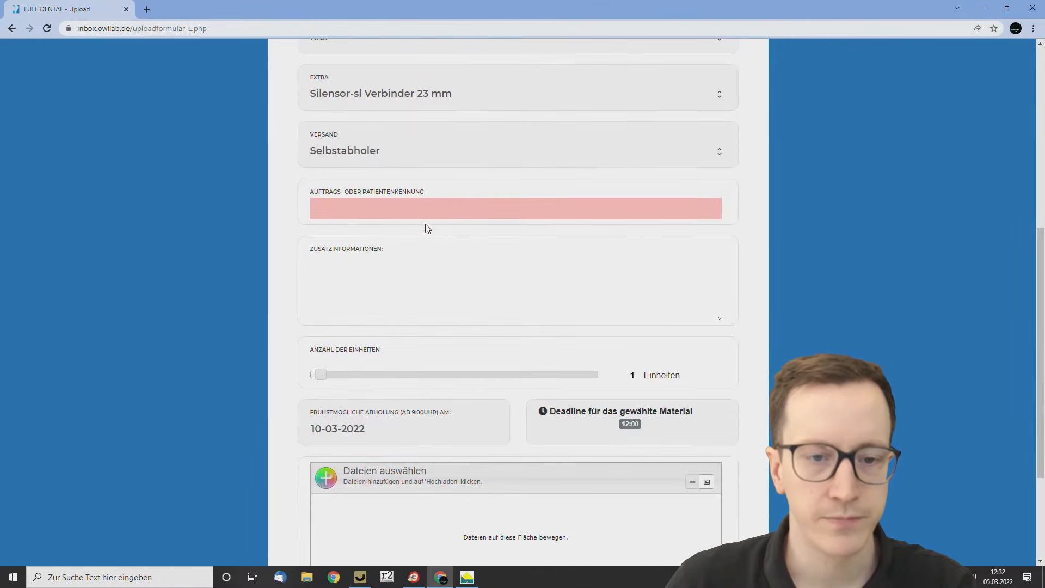
{"action": "type", "text": "Muste"}
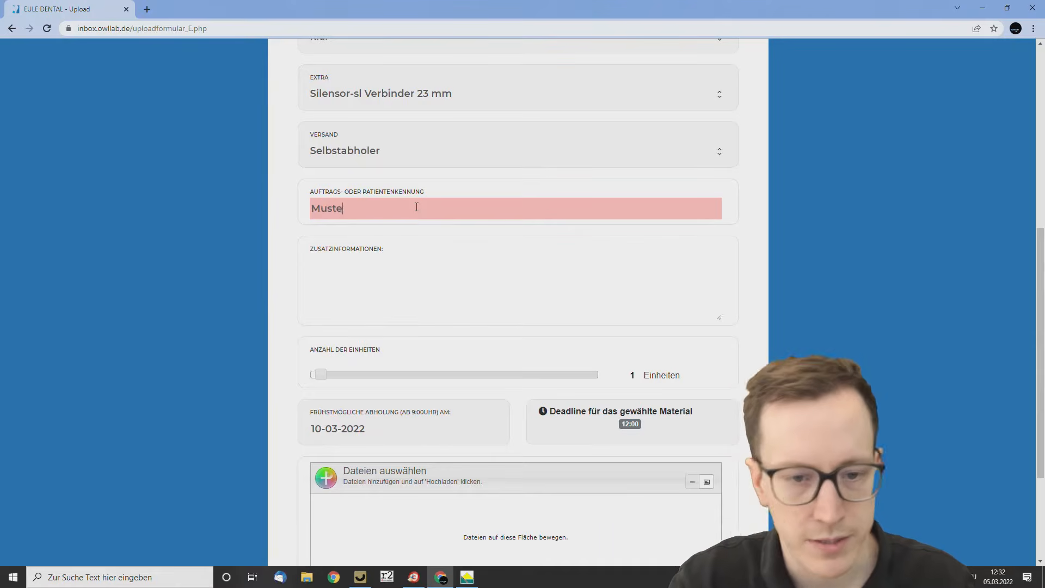
{"action": "type", "text": "rmann,Max"}
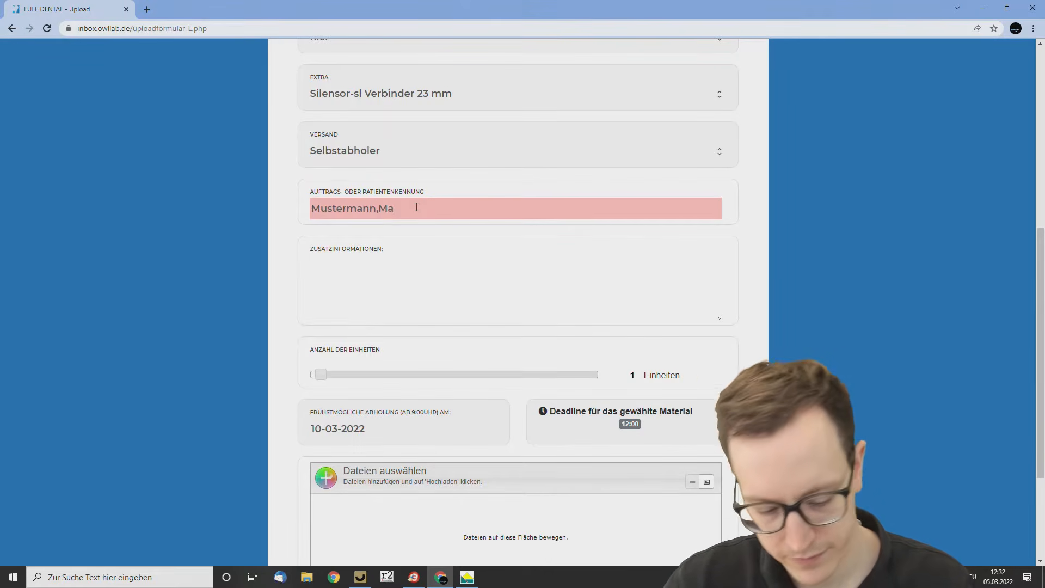
Add Raw Antagonist scan.stl and Raw Preparation scan - Kopie.stl from Desktop > STL > Intraoral to the order and upload them for preview.
{"action": "scroll", "coordinate": [436, 226], "scroll_direction": "down", "scroll_amount": 3}
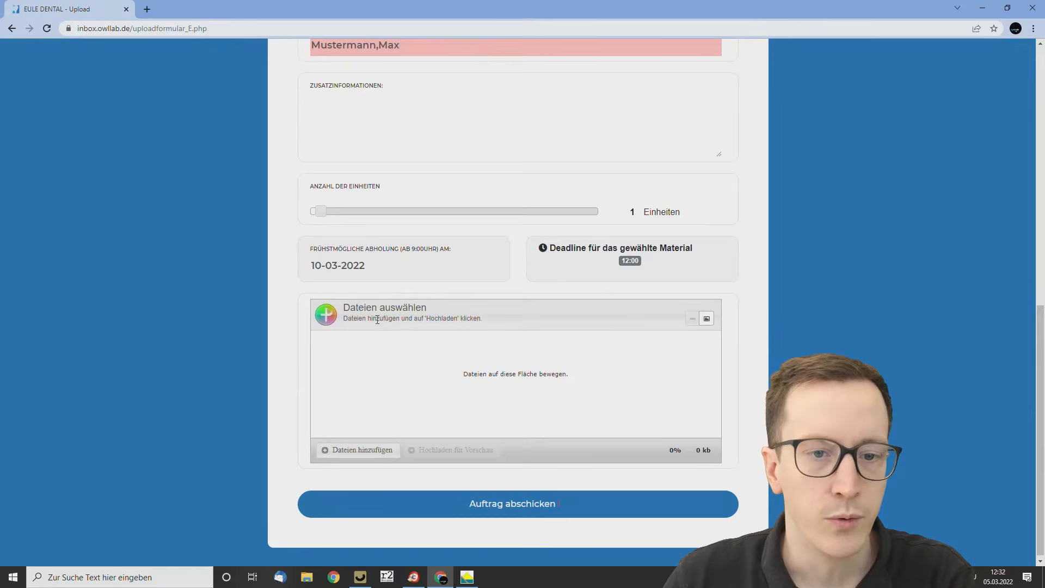
{"action": "left_click", "coordinate": [355, 450]}
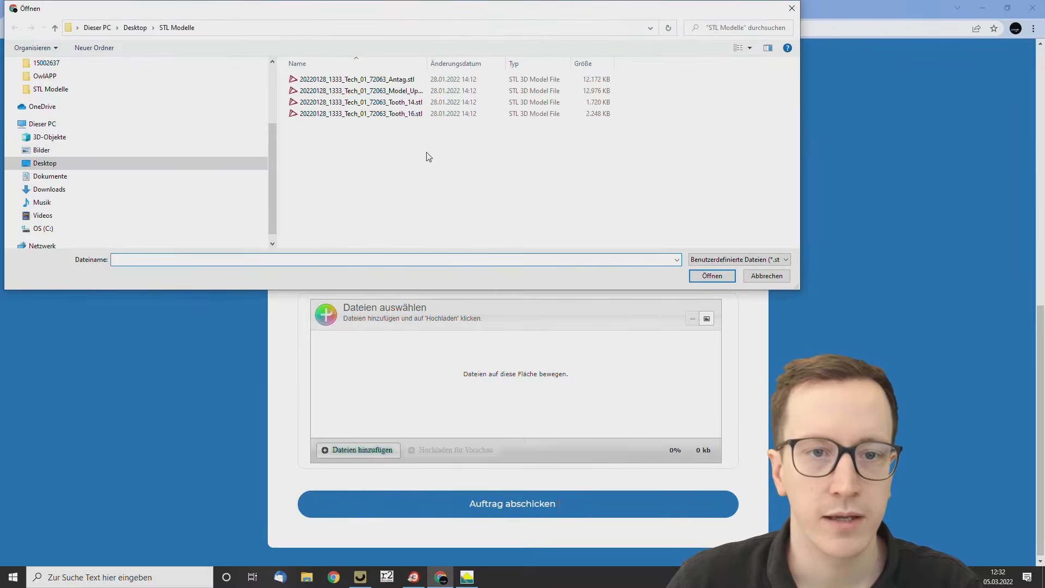
{"action": "left_click", "coordinate": [136, 32]}
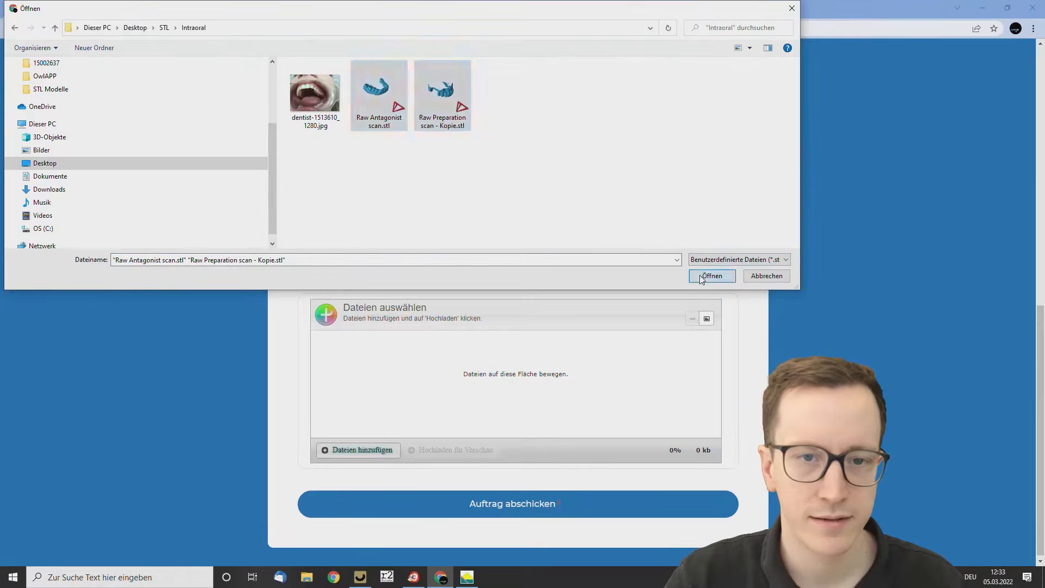
{"action": "left_click", "coordinate": [712, 275]}
{"action": "left_click", "coordinate": [492, 449]}
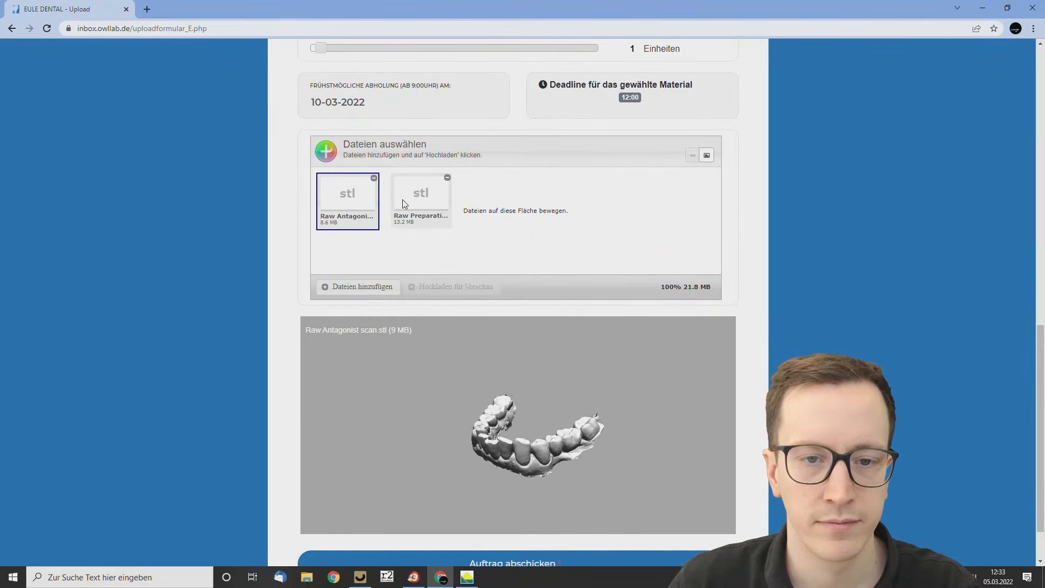
Preview Raw Preparation scan - Kopie.stl in 3D and submit the order.
{"action": "left_click", "coordinate": [419, 205]}
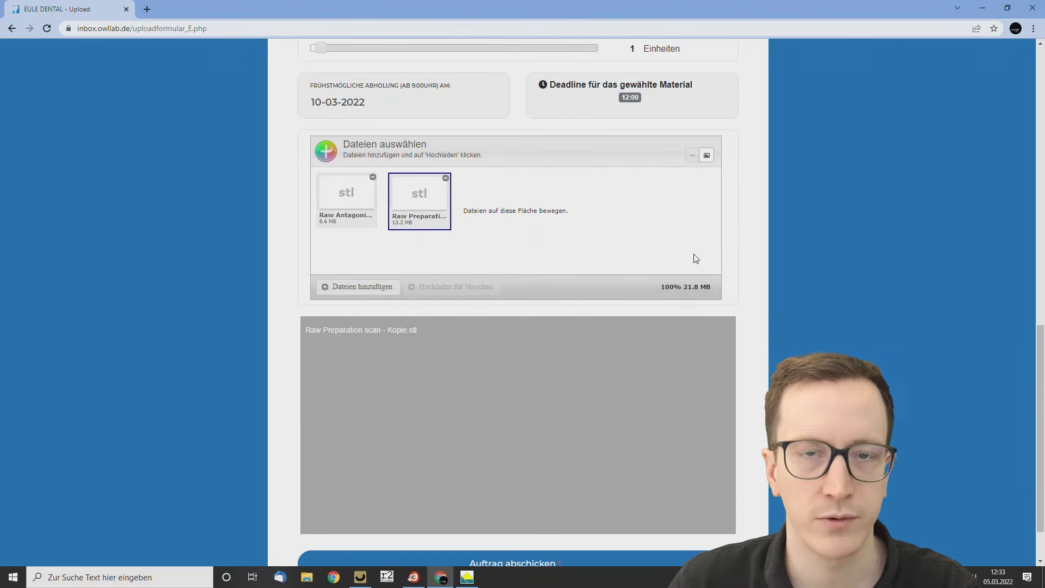
{"action": "left_click_drag", "start_coordinate": [597, 462], "coordinate": [497, 392]}
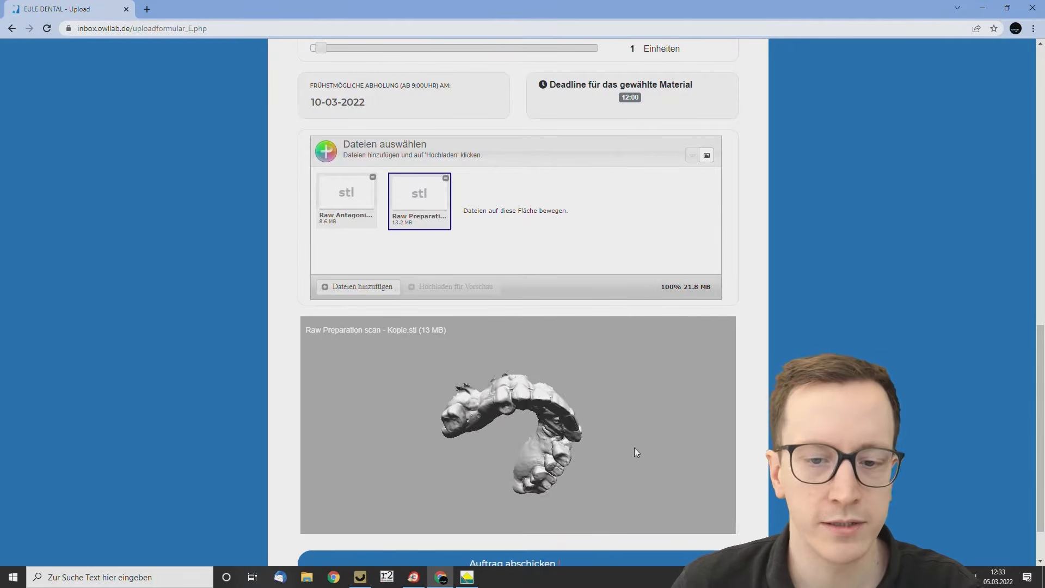
{"action": "scroll", "coordinate": [517, 507], "scroll_direction": "down", "scroll_amount": 1}
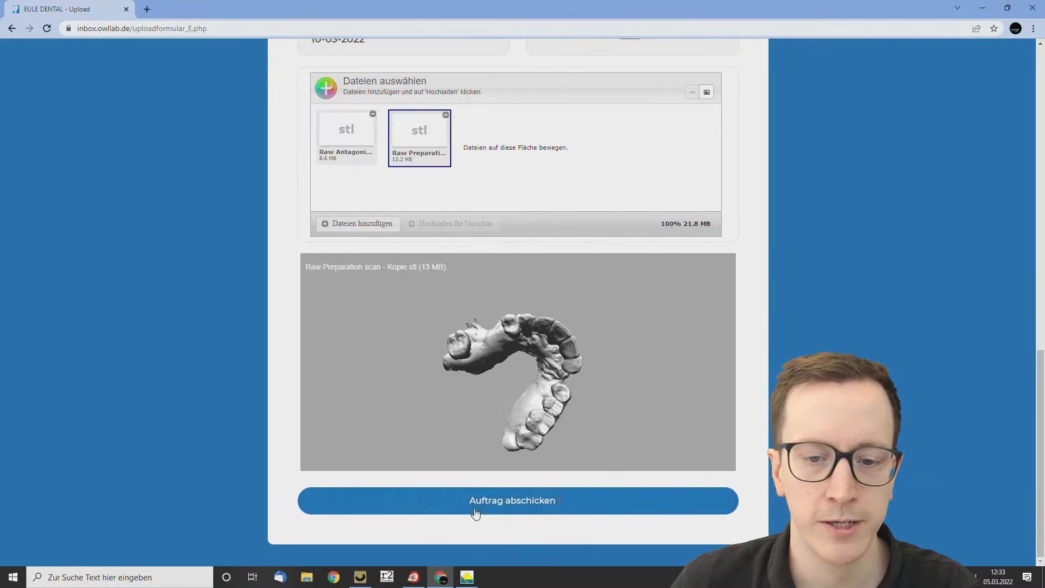
{"action": "left_click", "coordinate": [521, 506]}
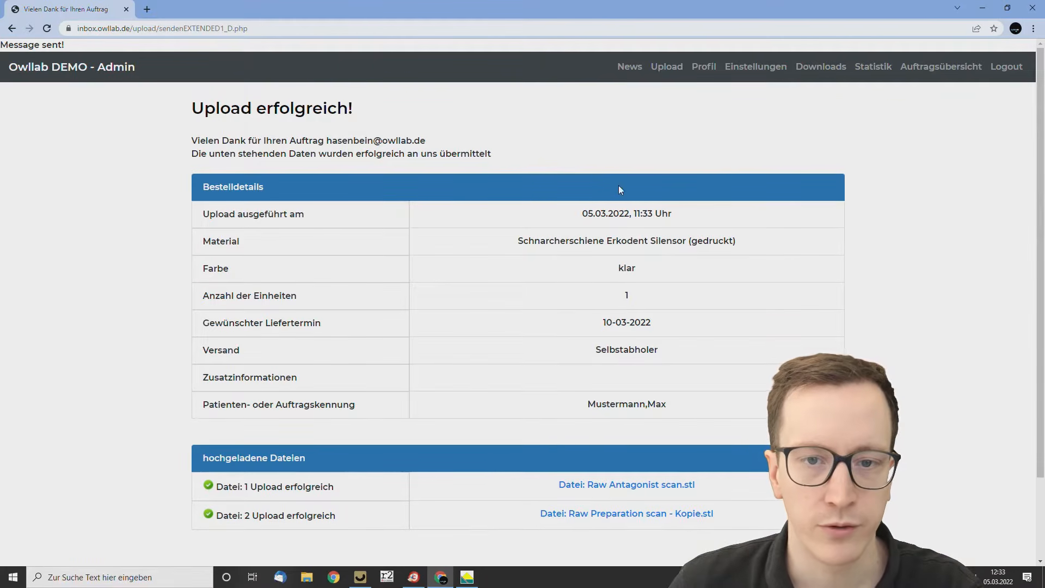
Switch to OWLLAB and accept the new EULE DENTAL order from the inbox.
{"action": "left_click", "coordinate": [983, 8]}
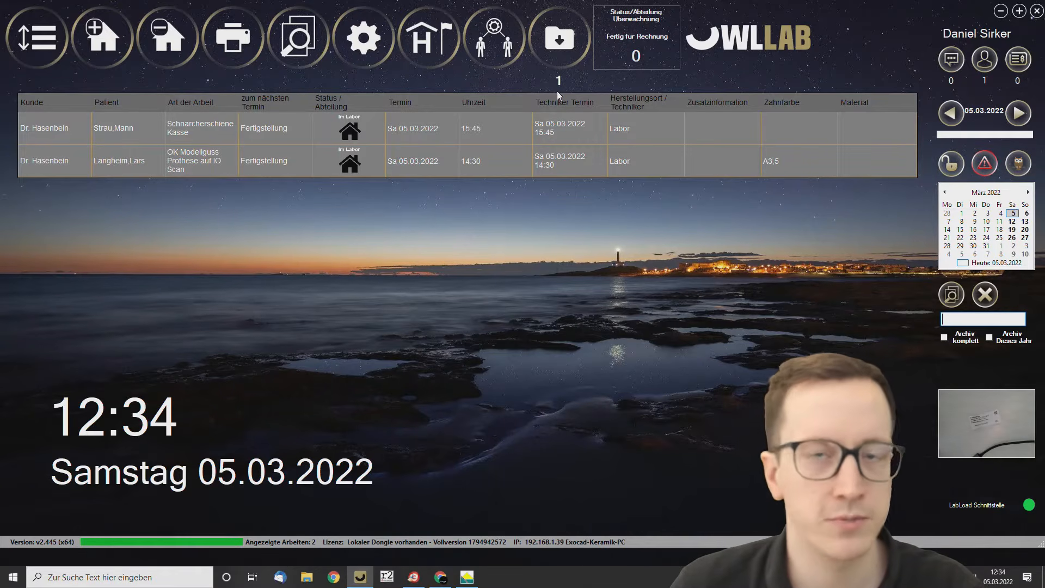
{"action": "left_click", "coordinate": [559, 51]}
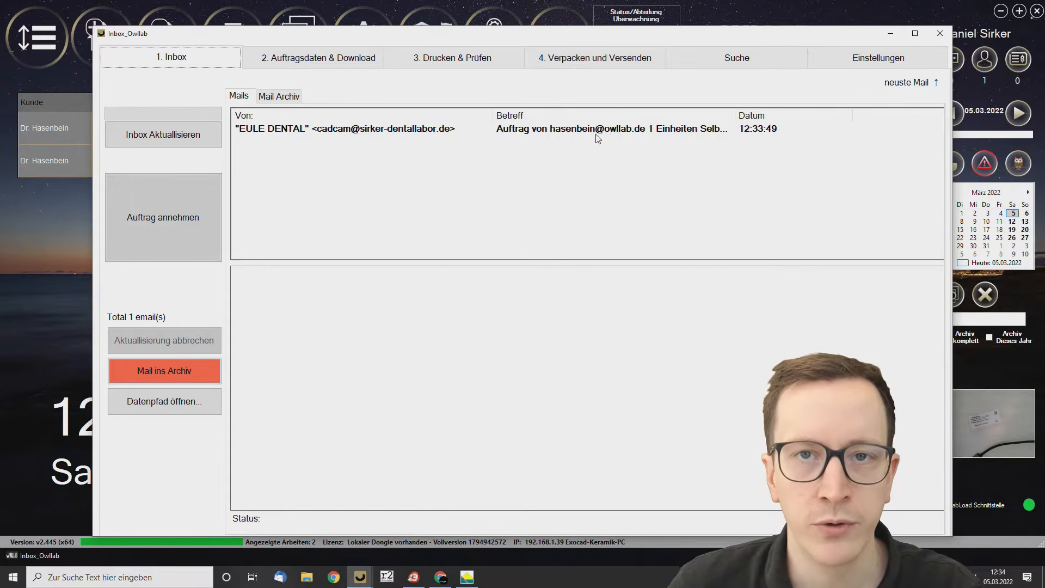
{"action": "left_click", "coordinate": [604, 131]}
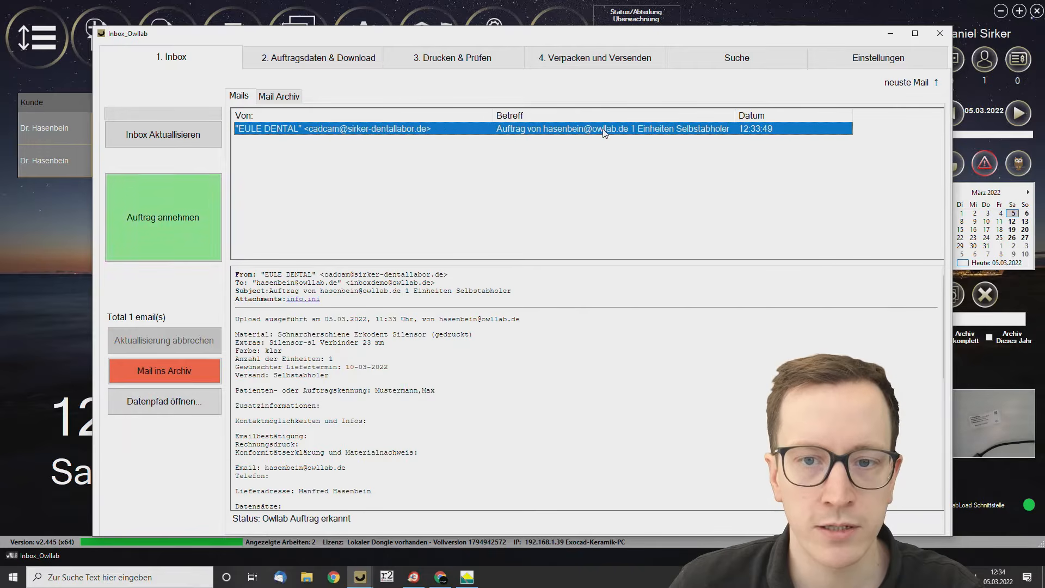
{"action": "left_click", "coordinate": [163, 208]}
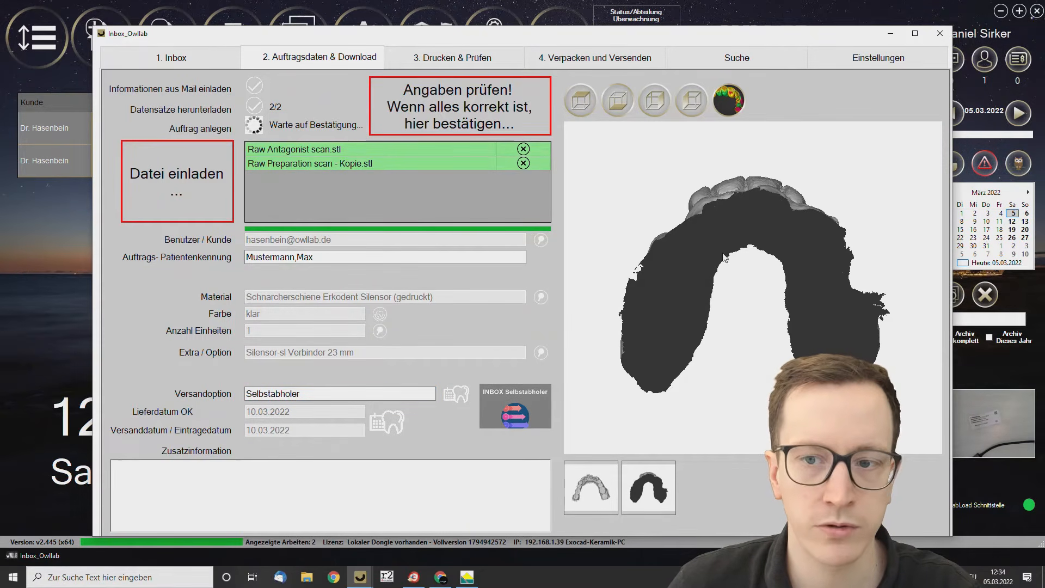
Inspect the scan in 3D, confirm the order data, and complete the intake to open the order's details.
{"action": "left_click_drag", "start_coordinate": [723, 253], "coordinate": [717, 393]}
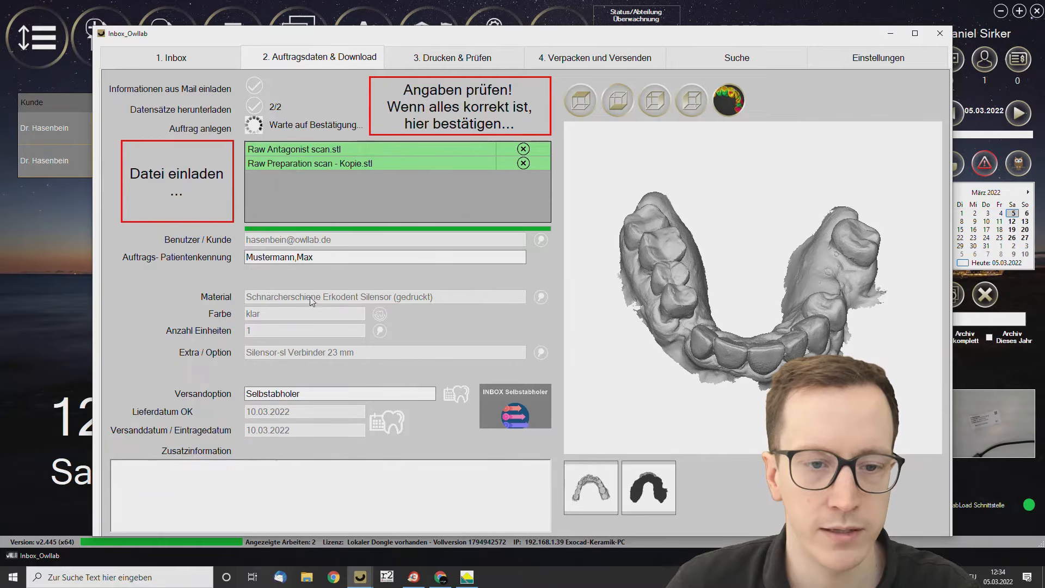
{"action": "left_click", "coordinate": [433, 125]}
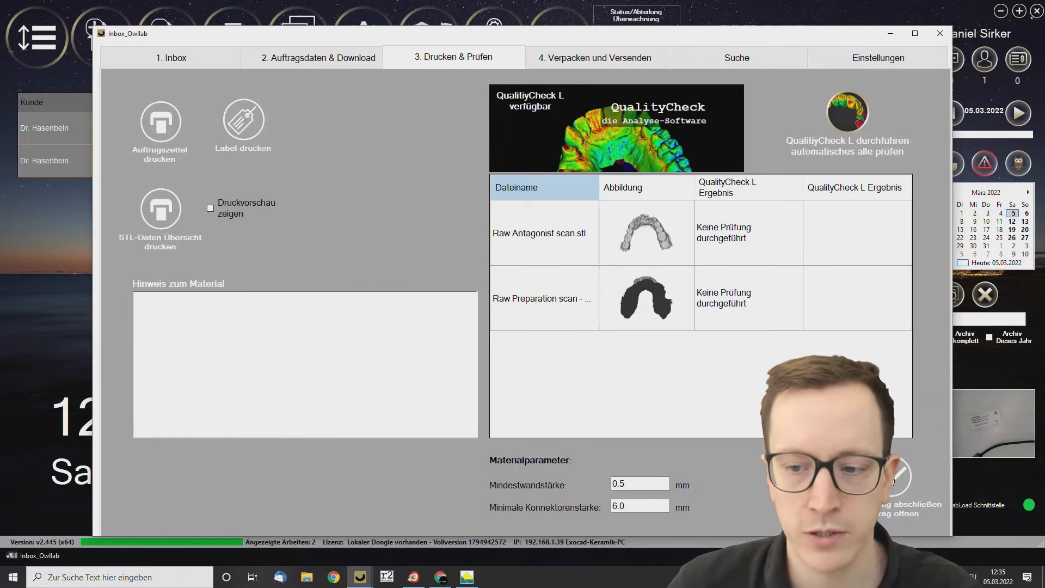
{"action": "left_click", "coordinate": [892, 480]}
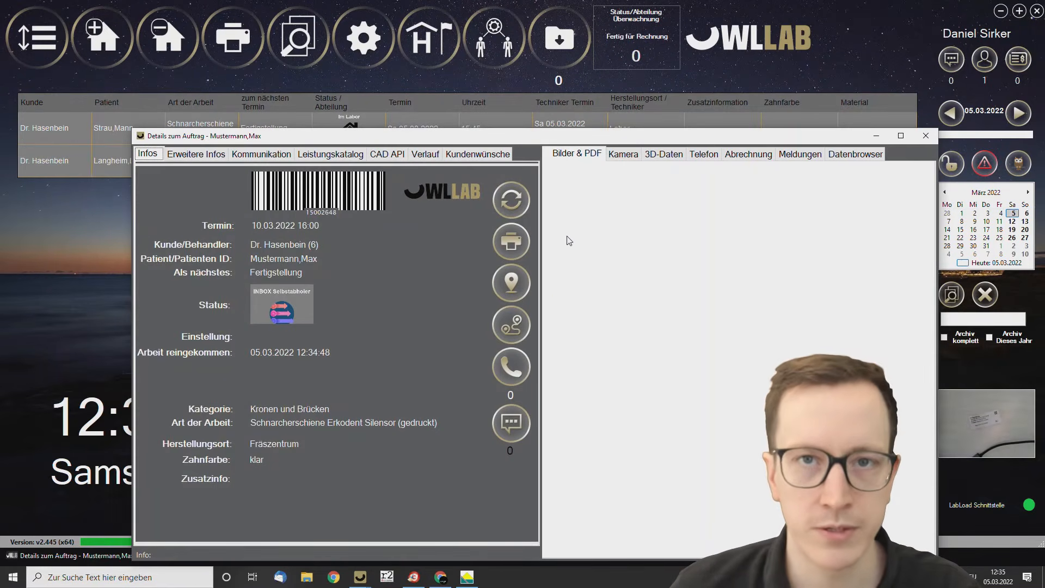
Review the order's 3D data and its billing positions.
{"action": "left_click_drag", "start_coordinate": [442, 136], "coordinate": [415, 73]}
{"action": "left_click", "coordinate": [637, 91]}
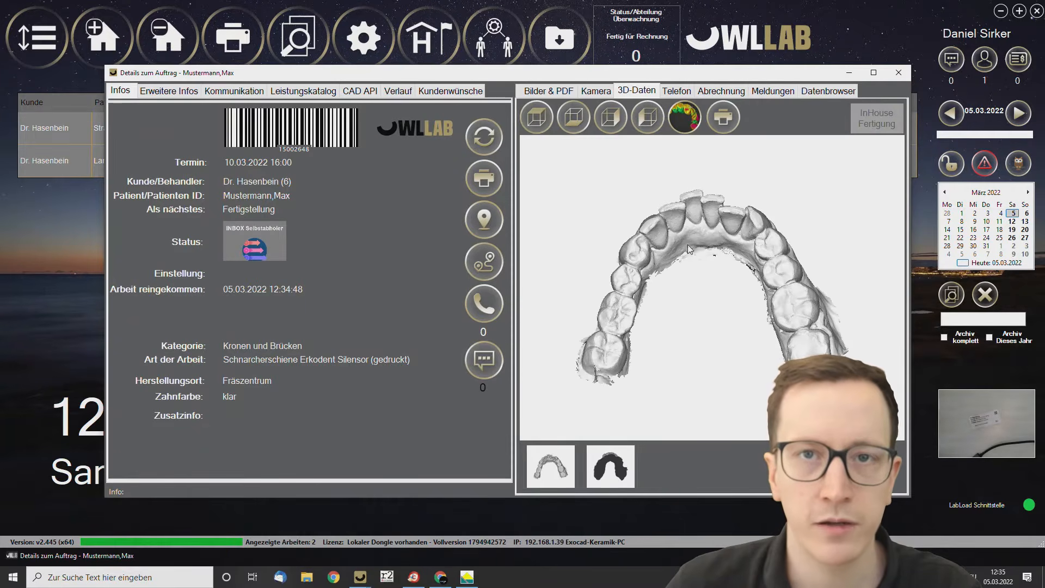
{"action": "left_click", "coordinate": [724, 92]}
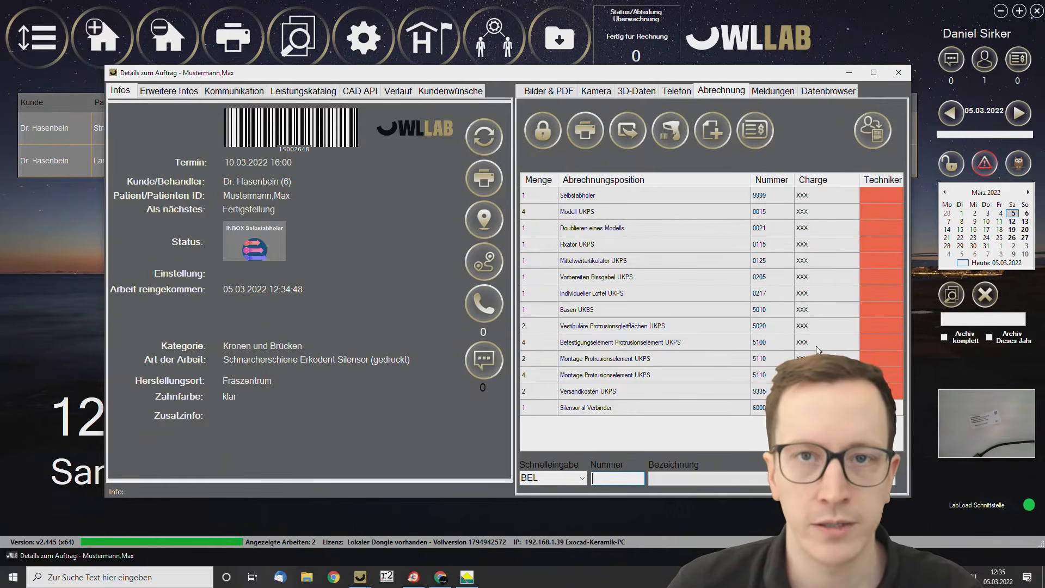
Open the in-house production for the order's 3D data and send both selected scans to BiteReg.
{"action": "left_click", "coordinate": [636, 91]}
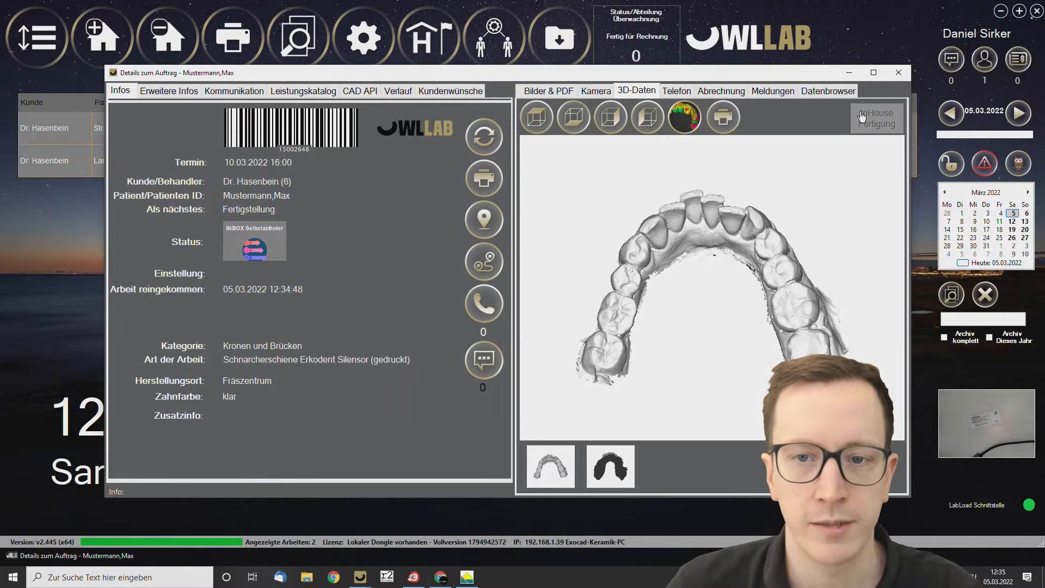
{"action": "left_click", "coordinate": [885, 128]}
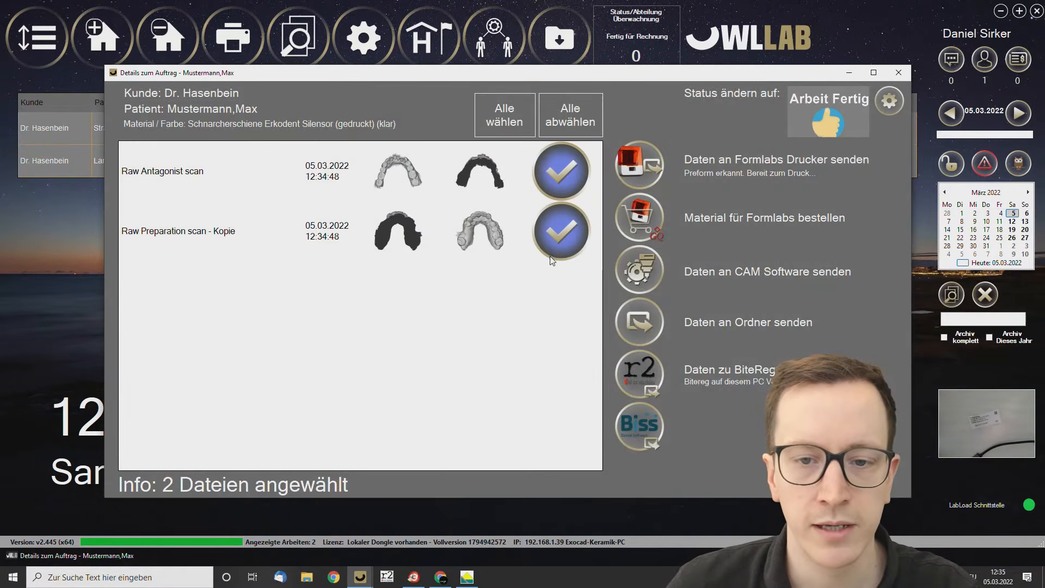
{"action": "left_click", "coordinate": [662, 382]}
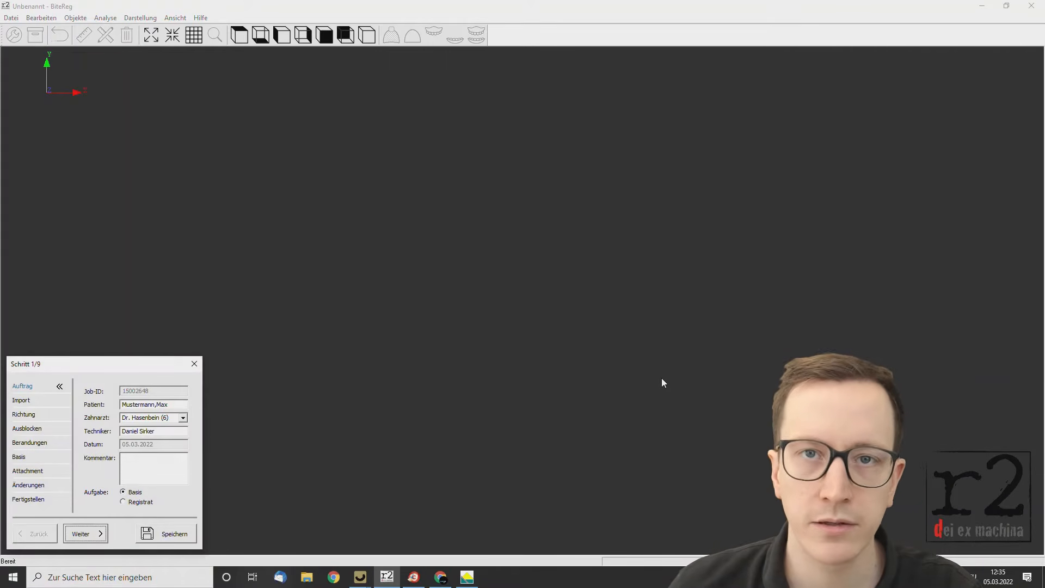
Proceed past the scan import and trace the splint border on the upper jaw below the teeth on the palatal side.
{"action": "left_click_drag", "start_coordinate": [133, 366], "coordinate": [414, 187]}
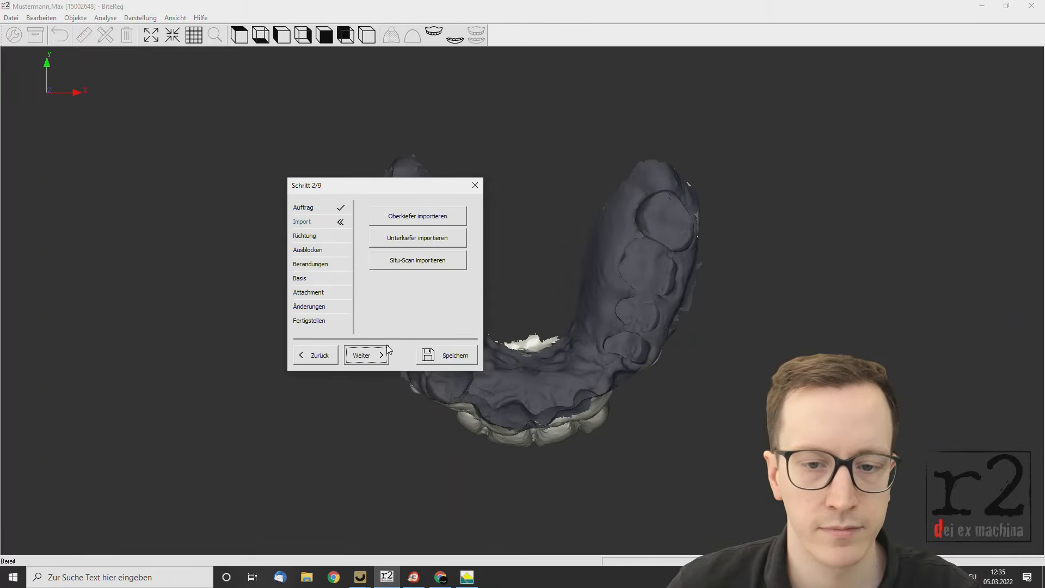
{"action": "left_click", "coordinate": [367, 355]}
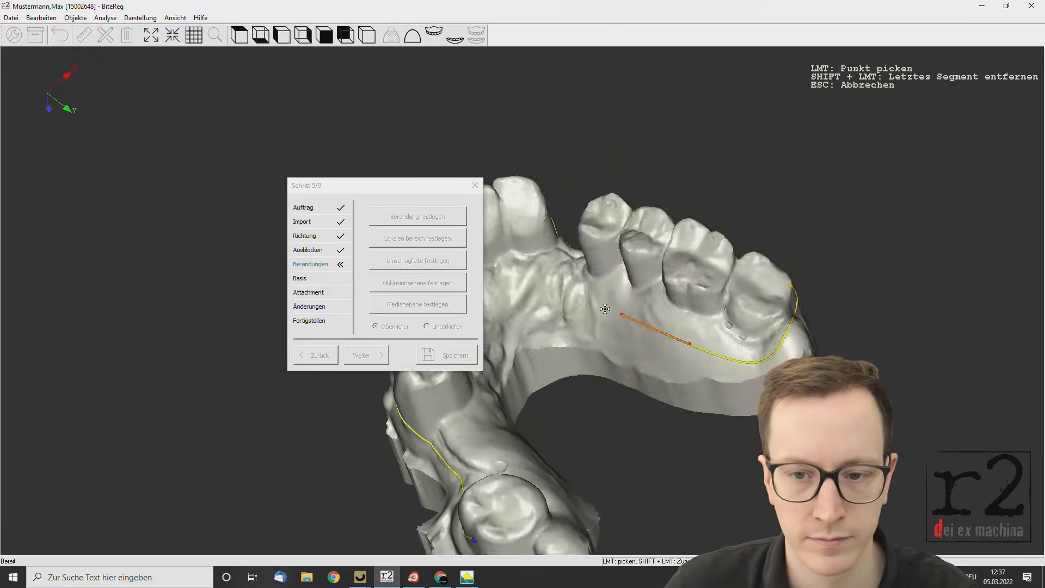
{"action": "left_click", "coordinate": [604, 309]}
Trace the splint border around the lower jaw's teeth and save the job.
{"action": "left_click", "coordinate": [426, 326]}
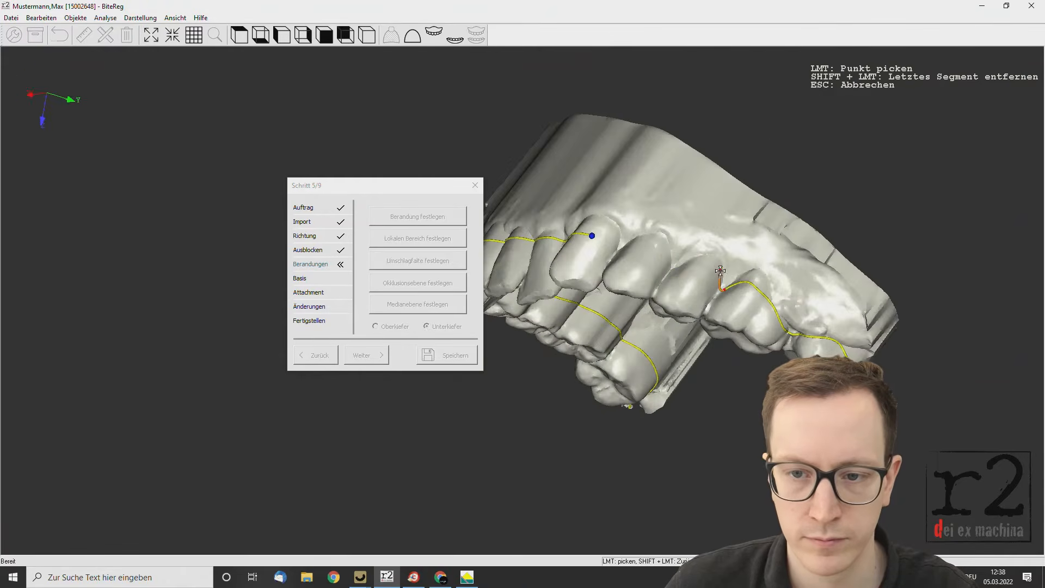
{"action": "left_click", "coordinate": [663, 305]}
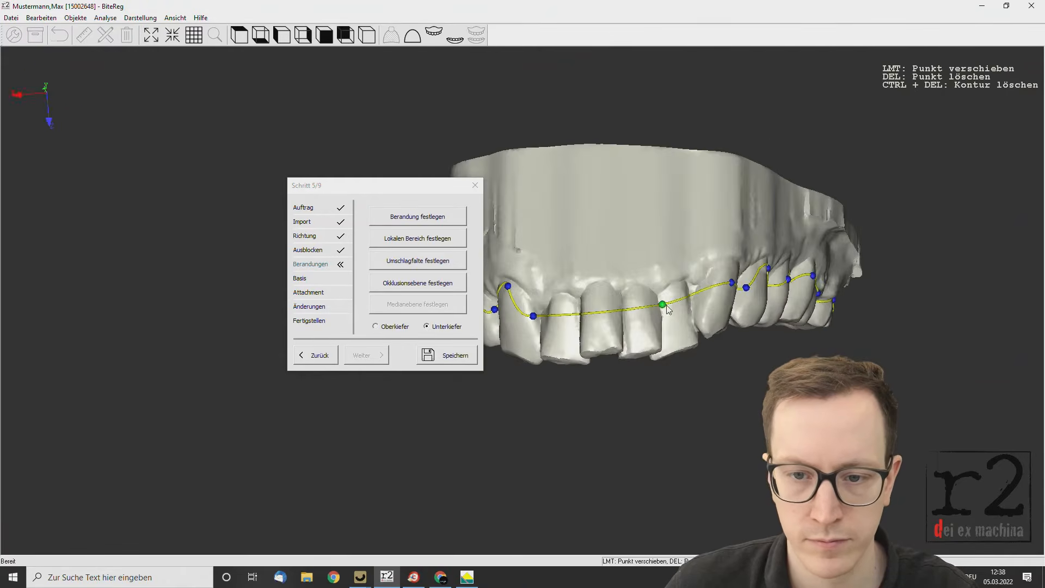
{"action": "left_click", "coordinate": [437, 355]}
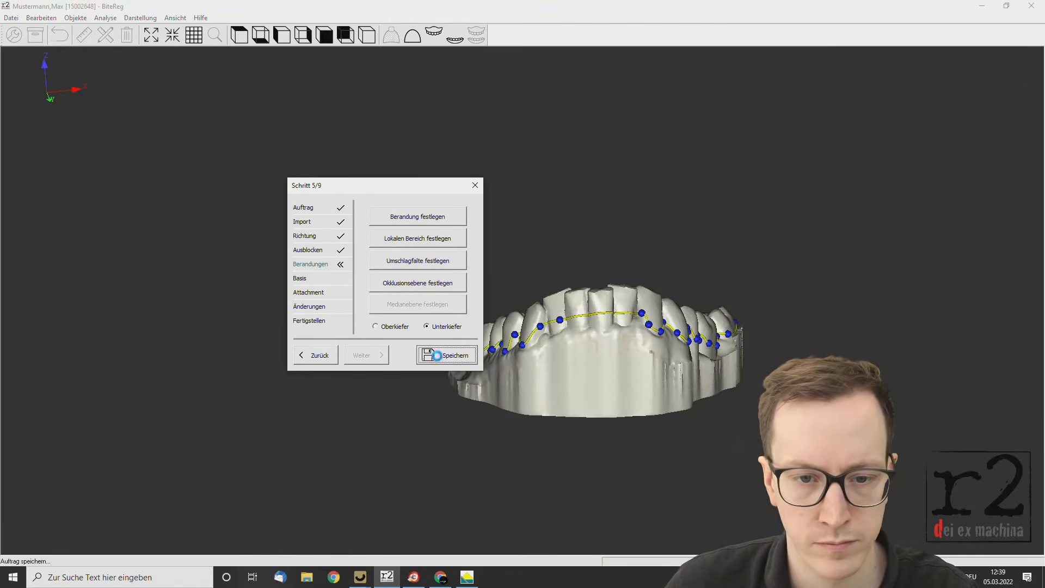
Define the occlusal plane and median plane on the lower jaw, and proceed through the base to the attachment stage.
{"action": "left_click", "coordinate": [408, 283]}
{"action": "left_click", "coordinate": [630, 415]}
{"action": "left_click", "coordinate": [430, 355]}
{"action": "left_click", "coordinate": [417, 304]}
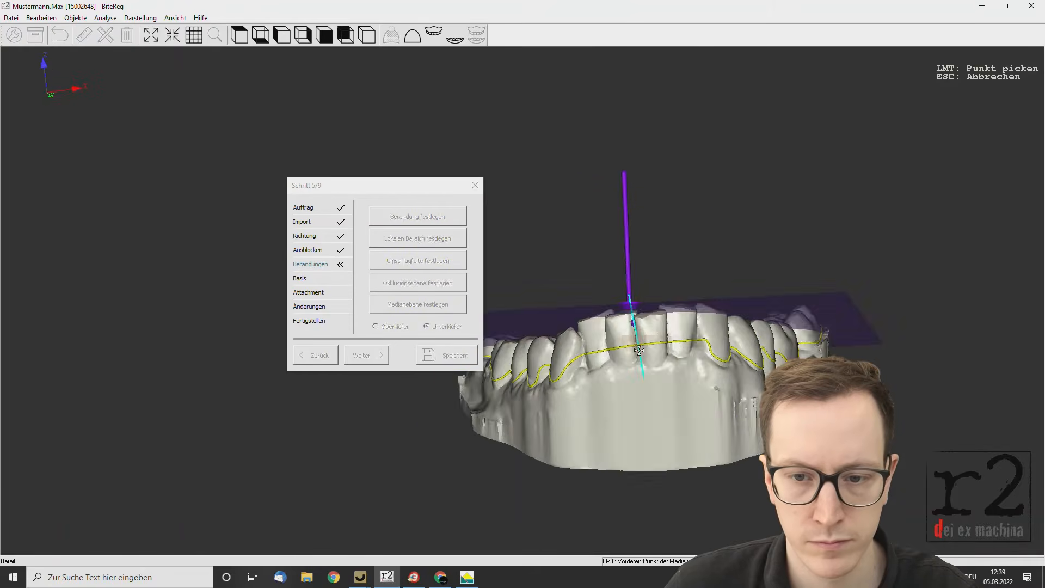
{"action": "left_click", "coordinate": [600, 371]}
{"action": "left_click", "coordinate": [364, 356]}
{"action": "left_click", "coordinate": [367, 355]}
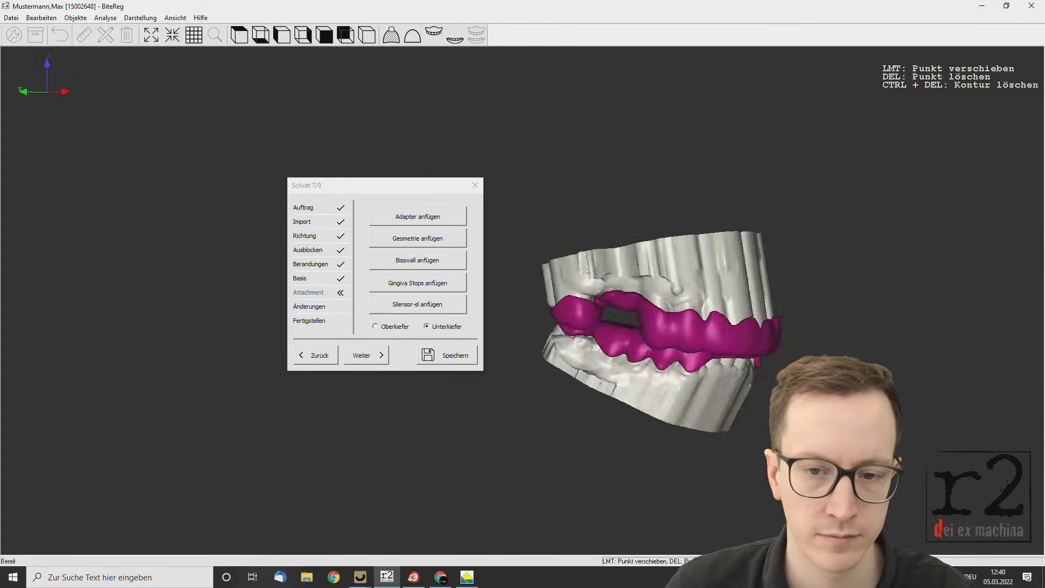
Attach a Skateboard geometry to the lower splint over the posterior teeth on one side.
{"action": "left_click", "coordinate": [419, 239]}
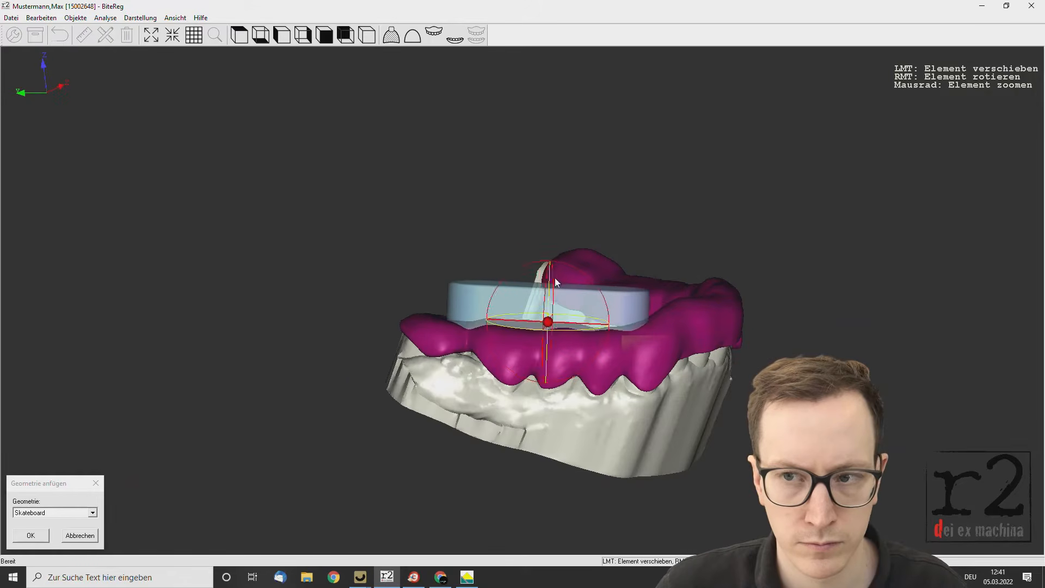
{"action": "left_click_drag", "start_coordinate": [555, 283], "coordinate": [471, 357]}
{"action": "left_click", "coordinate": [30, 535]}
Attach a second Skateboard geometry over the posterior teeth on the opposite side of the lower splint.
{"action": "left_click", "coordinate": [103, 424]}
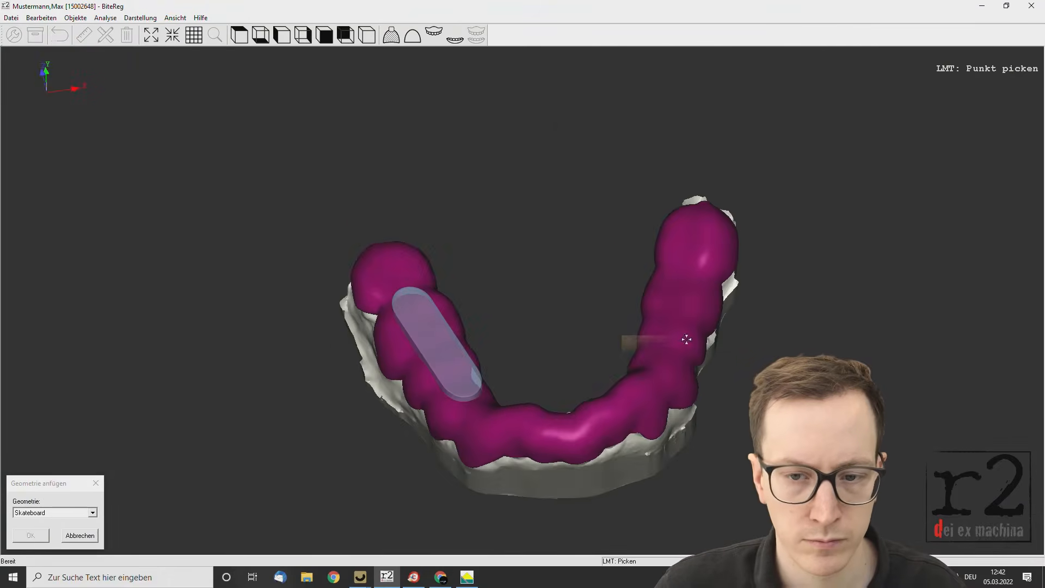
{"action": "left_click", "coordinate": [687, 339]}
{"action": "left_click_drag", "start_coordinate": [697, 240], "coordinate": [626, 272]}
{"action": "left_click", "coordinate": [31, 536]}
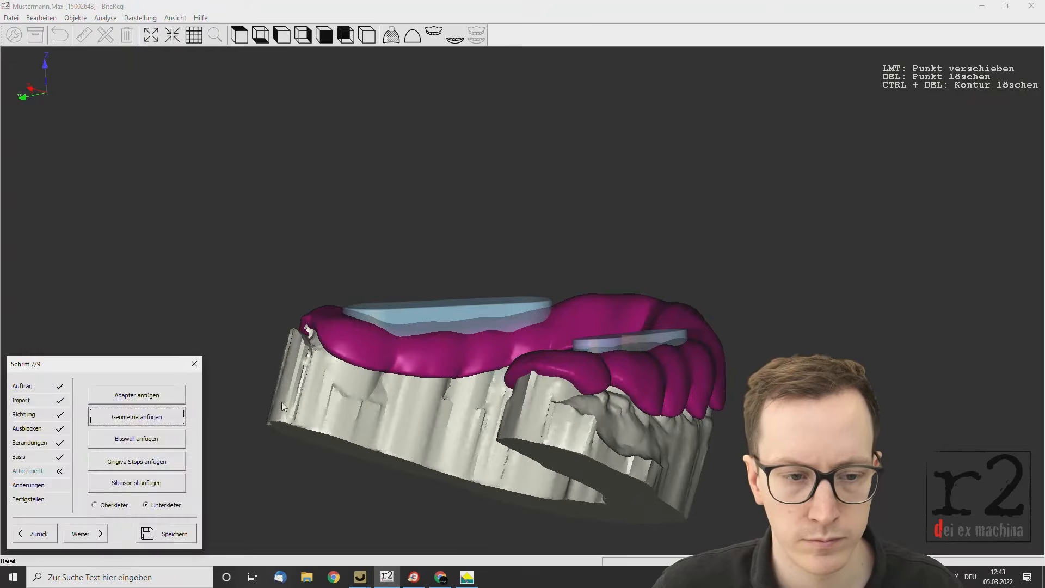
Attach Silensor-sl elements with a 25 mm connector to both sides of the upper and lower splints.
{"action": "left_click", "coordinate": [136, 483]}
{"action": "left_click", "coordinate": [606, 339]}
{"action": "left_click_drag", "start_coordinate": [605, 339], "coordinate": [729, 424]}
{"action": "left_click", "coordinate": [30, 536]}
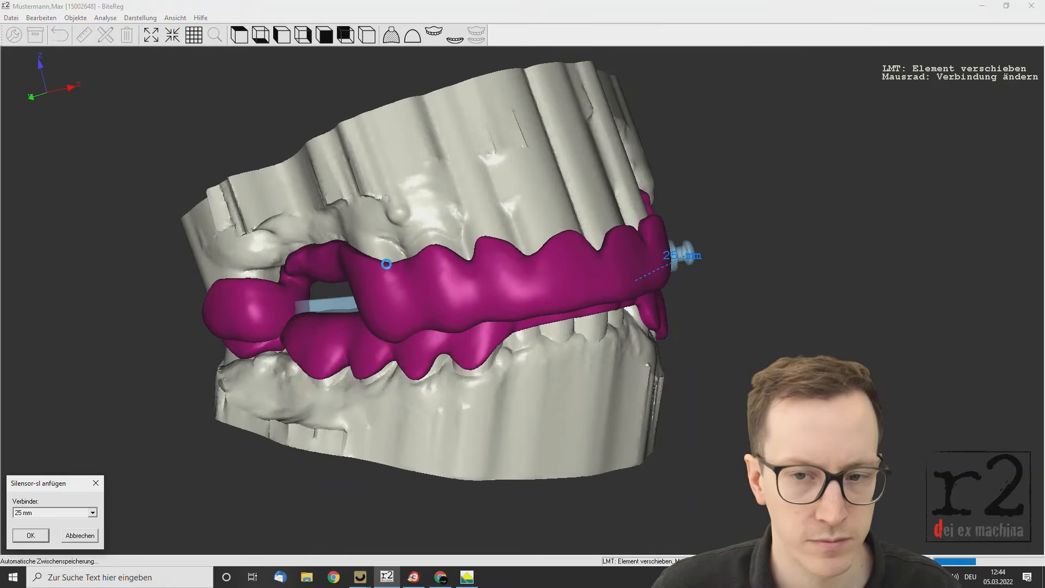
{"action": "left_click_drag", "start_coordinate": [387, 264], "coordinate": [454, 358]}
{"action": "left_click_drag", "start_coordinate": [298, 455], "coordinate": [308, 356]}
{"action": "left_click_drag", "start_coordinate": [477, 294], "coordinate": [447, 370]}
{"action": "left_click", "coordinate": [31, 536]}
Proceed through the modifications stage to completion, save the finished splint job and switch to OWLLAB.
{"action": "left_click", "coordinate": [87, 535]}
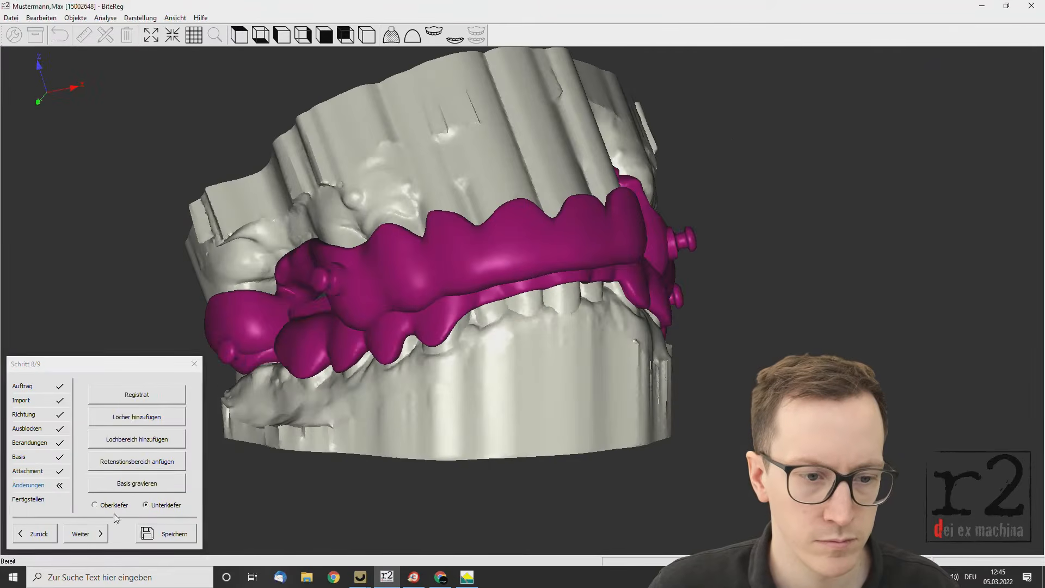
{"action": "left_click", "coordinate": [85, 534]}
{"action": "left_click", "coordinate": [166, 533]}
{"action": "left_click", "coordinate": [436, 548]}
{"action": "left_click", "coordinate": [359, 577]}
{"action": "left_click_drag", "start_coordinate": [684, 311], "coordinate": [702, 381]}
{"action": "left_click", "coordinate": [85, 534]}
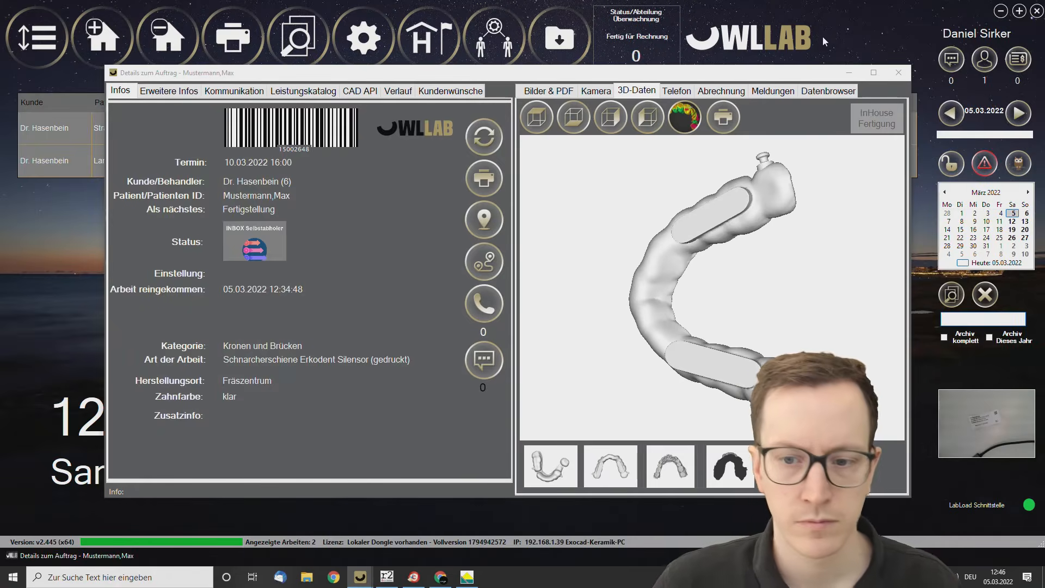
Examine the finished lower splint and then the upper splint from several angles in the order's 3D data.
{"action": "left_click_drag", "start_coordinate": [656, 284], "coordinate": [760, 356]}
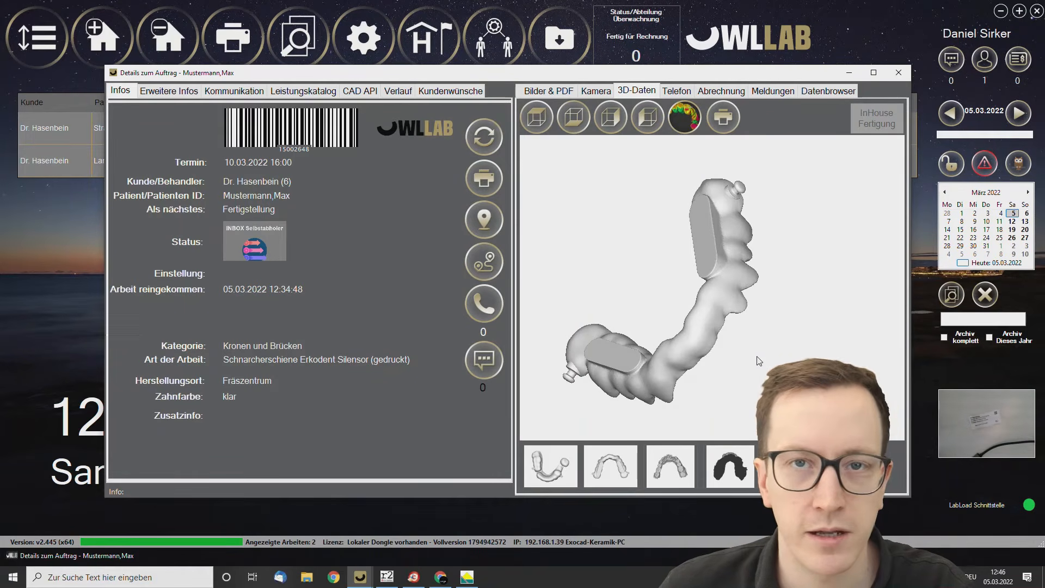
{"action": "left_click_drag", "start_coordinate": [737, 230], "coordinate": [779, 239]}
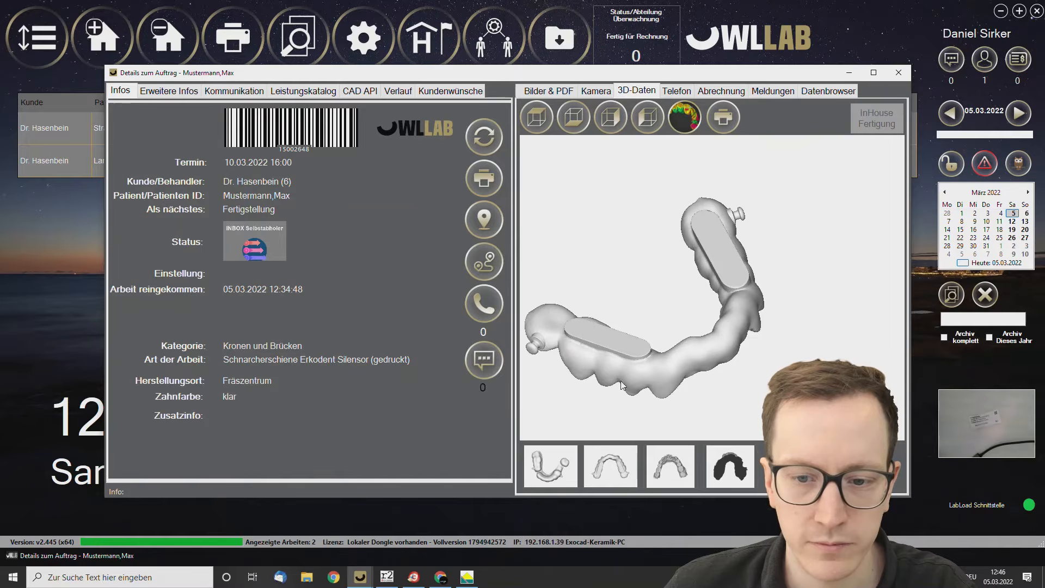
{"action": "left_click", "coordinate": [608, 472]}
{"action": "left_click_drag", "start_coordinate": [621, 415], "coordinate": [749, 392]}
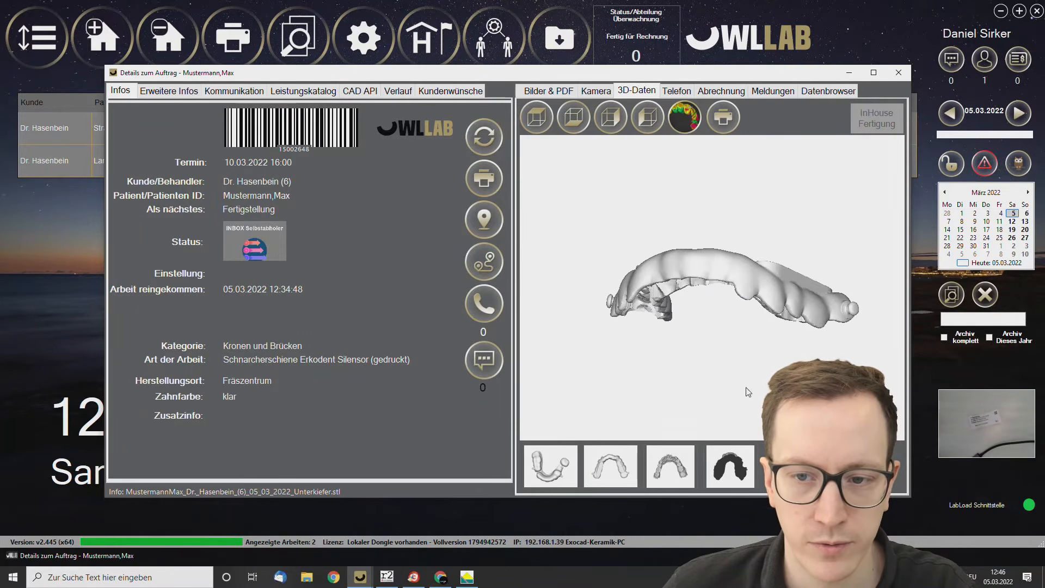
{"action": "left_click", "coordinate": [558, 466]}
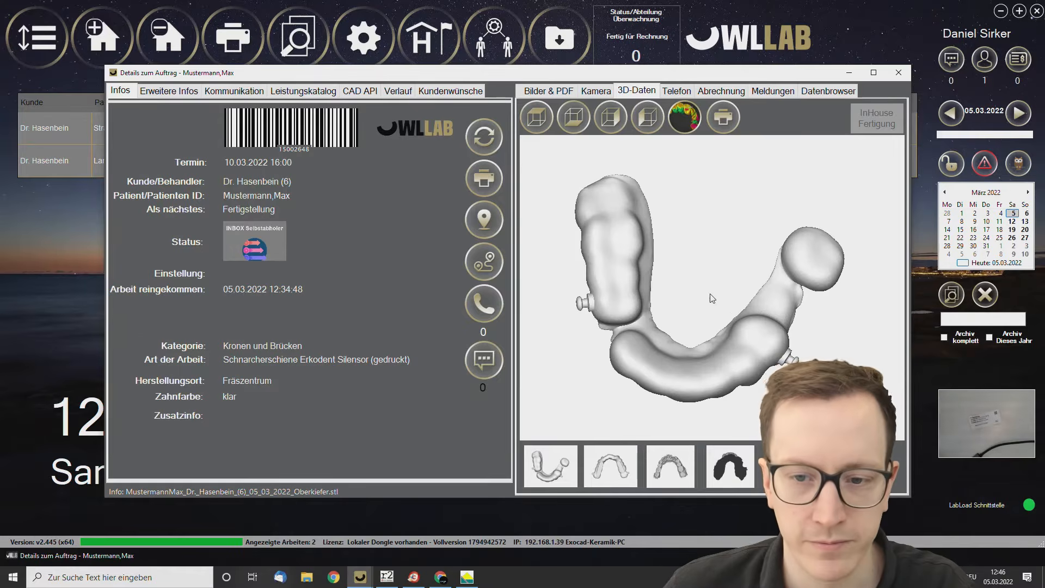
{"action": "left_click_drag", "start_coordinate": [711, 296], "coordinate": [760, 172]}
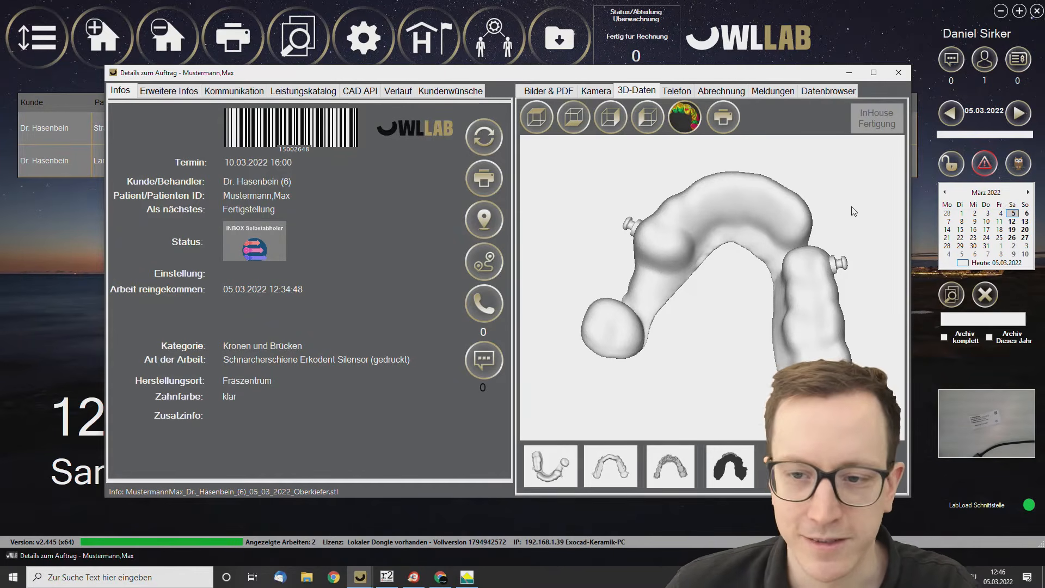
{"action": "left_click_drag", "start_coordinate": [684, 242], "coordinate": [695, 308]}
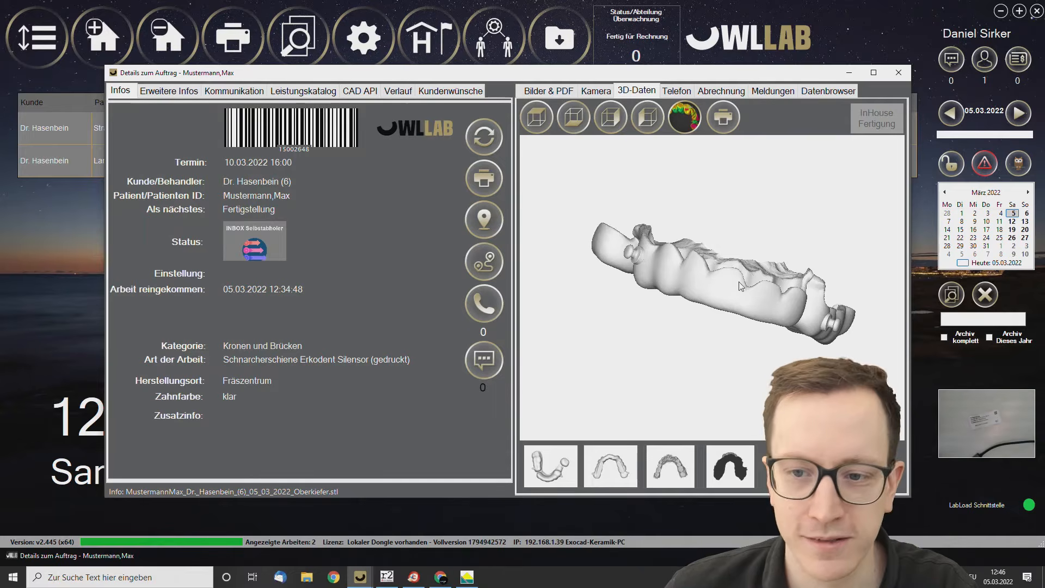
{"action": "left_click_drag", "start_coordinate": [752, 248], "coordinate": [695, 288]}
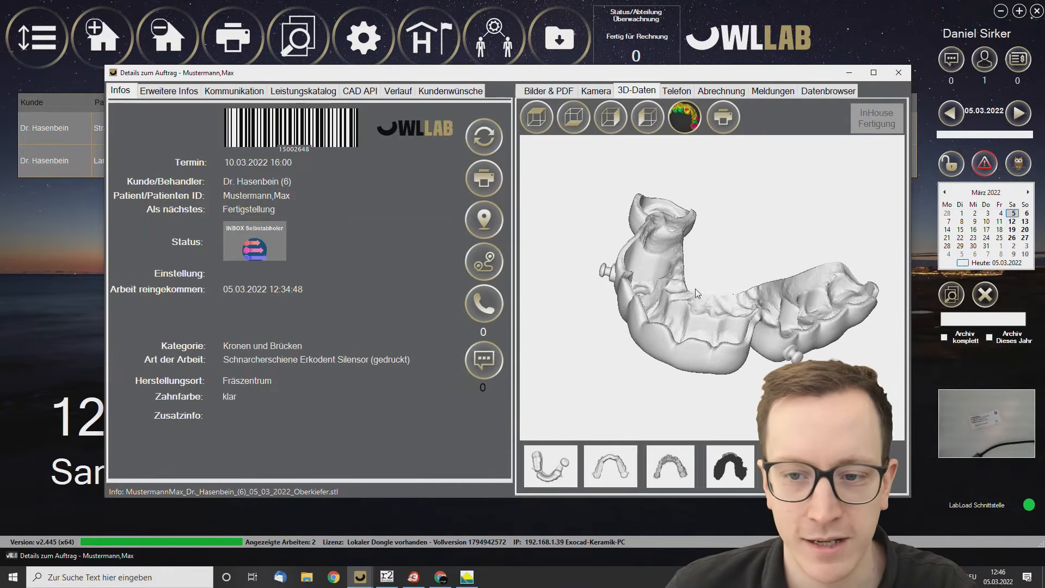
{"action": "left_click_drag", "start_coordinate": [685, 327], "coordinate": [775, 323]}
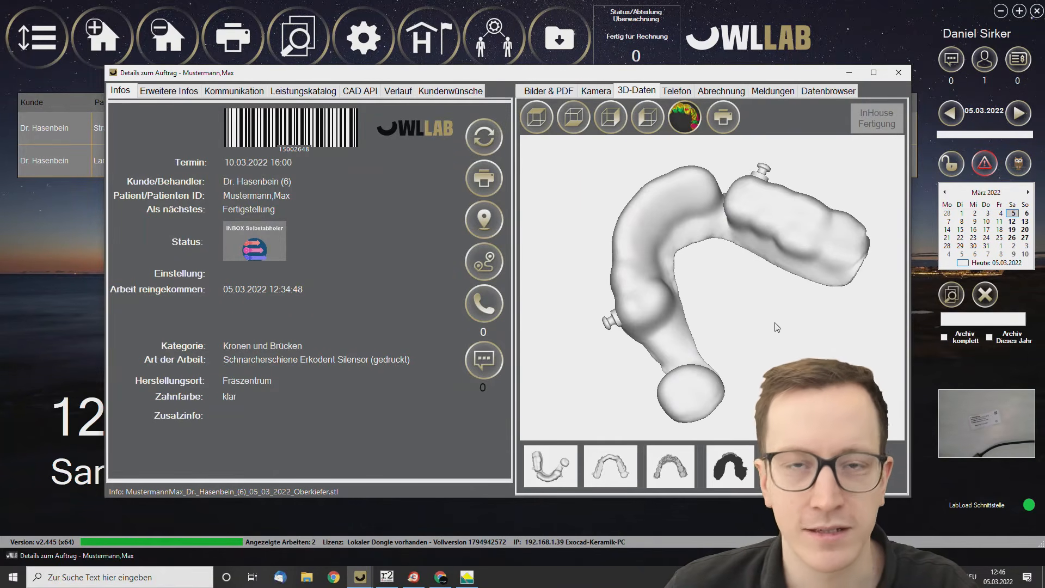
Open the order's in-house production and deselect the Raw Antagonist scan and Raw Preparation scan - Kopie files.
{"action": "left_click", "coordinate": [873, 129]}
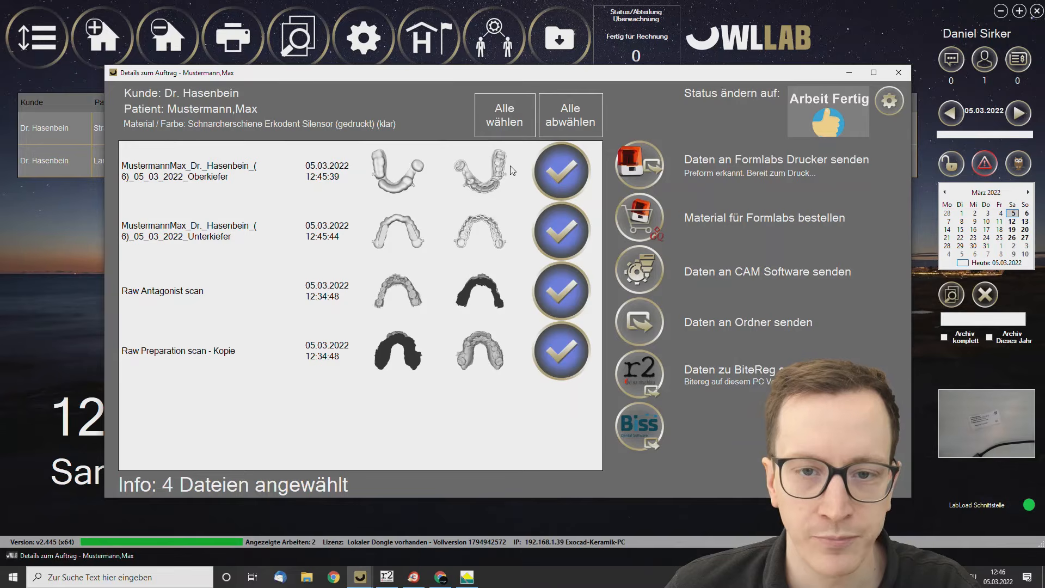
{"action": "left_click", "coordinate": [558, 285]}
{"action": "left_click", "coordinate": [564, 345]}
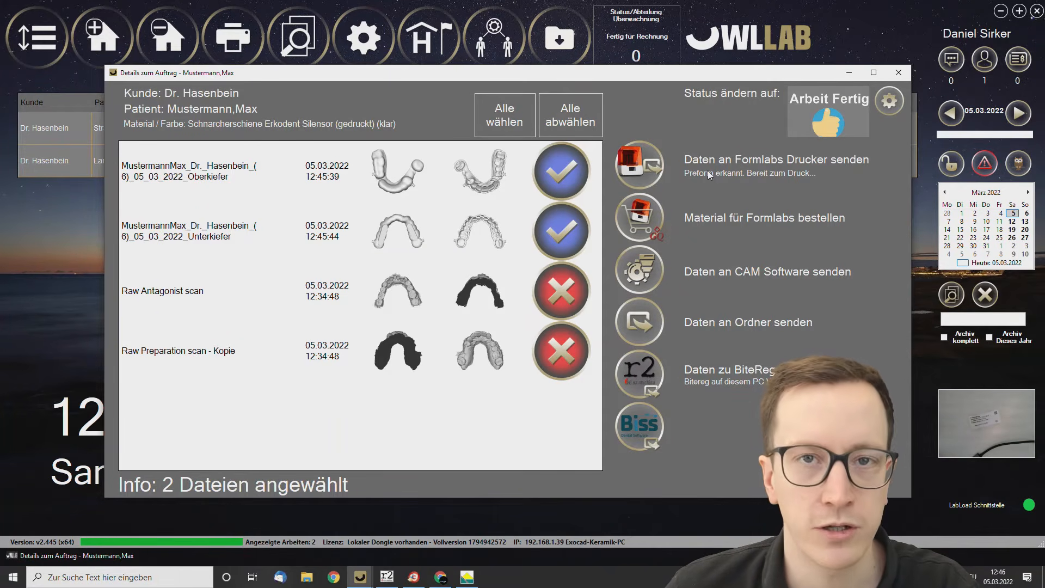
Move the order window aside and launch CHITUBOX 64.
{"action": "left_click_drag", "start_coordinate": [409, 77], "coordinate": [630, 74]}
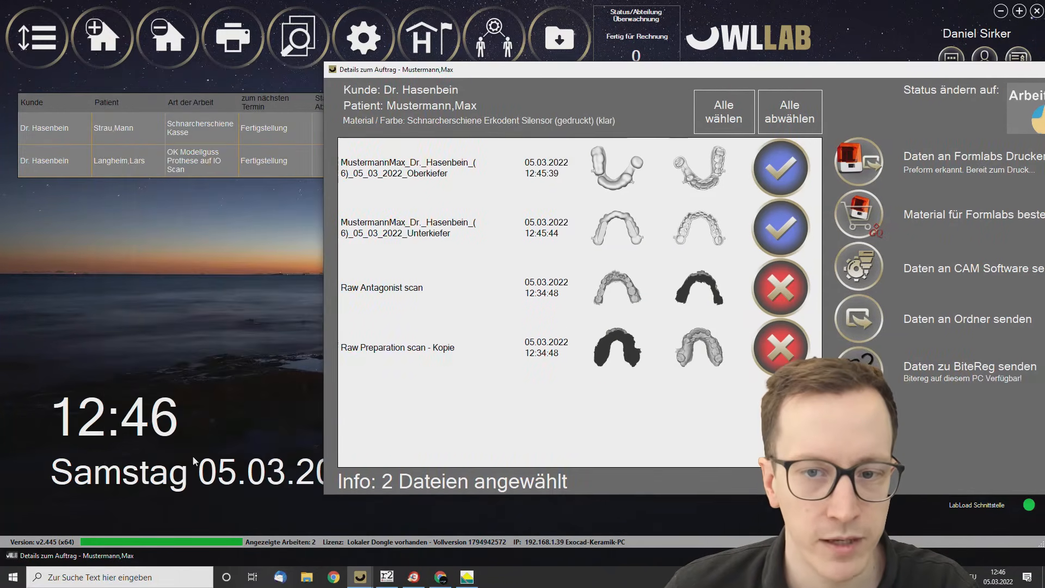
{"action": "left_click", "coordinate": [12, 577]}
{"action": "type", "text": "vj"}
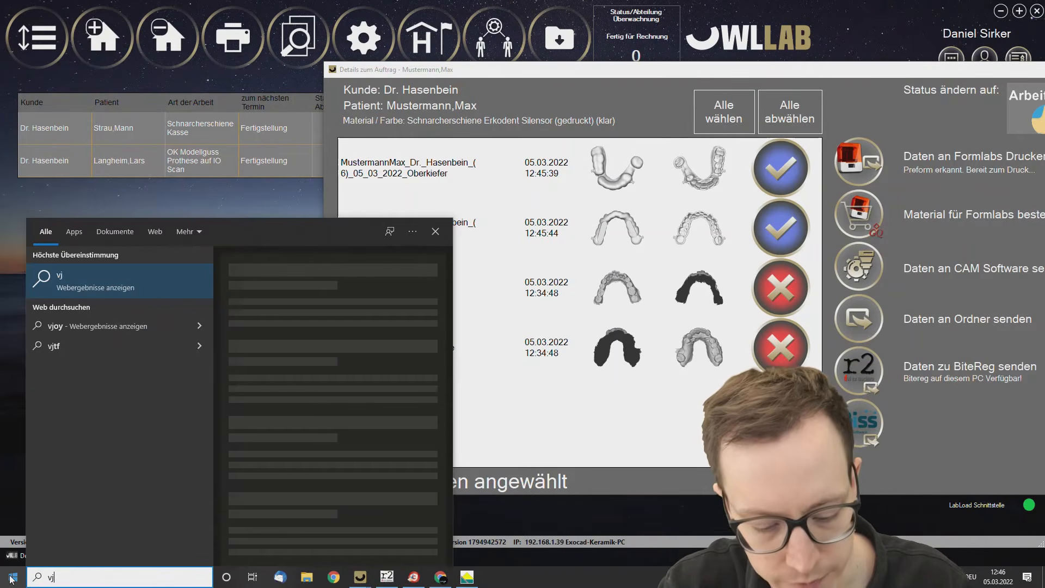
{"action": "key", "text": "BackSpace"}
{"action": "type", "text": "chi"}
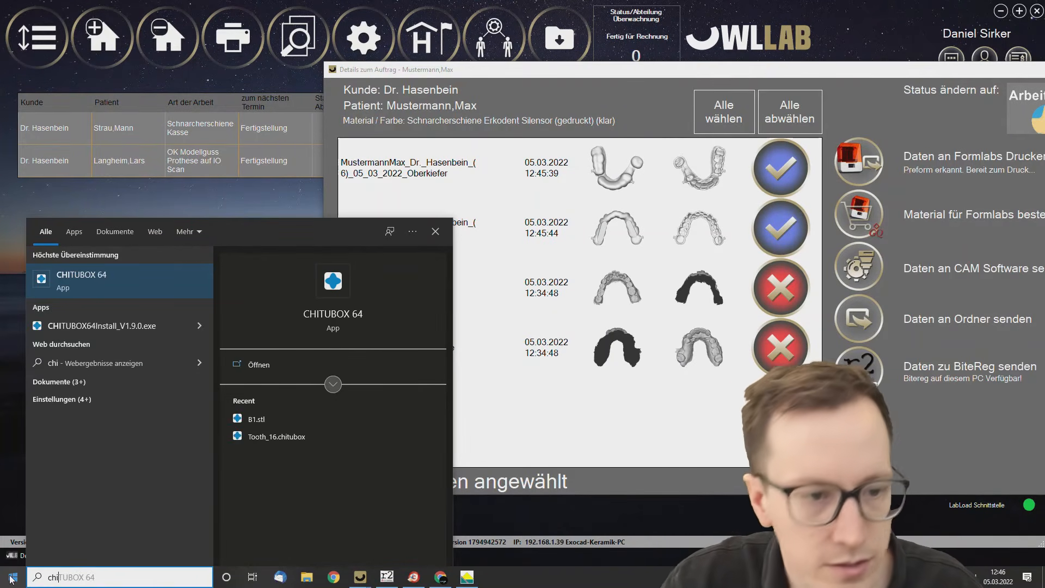
{"action": "key", "text": "Return"}
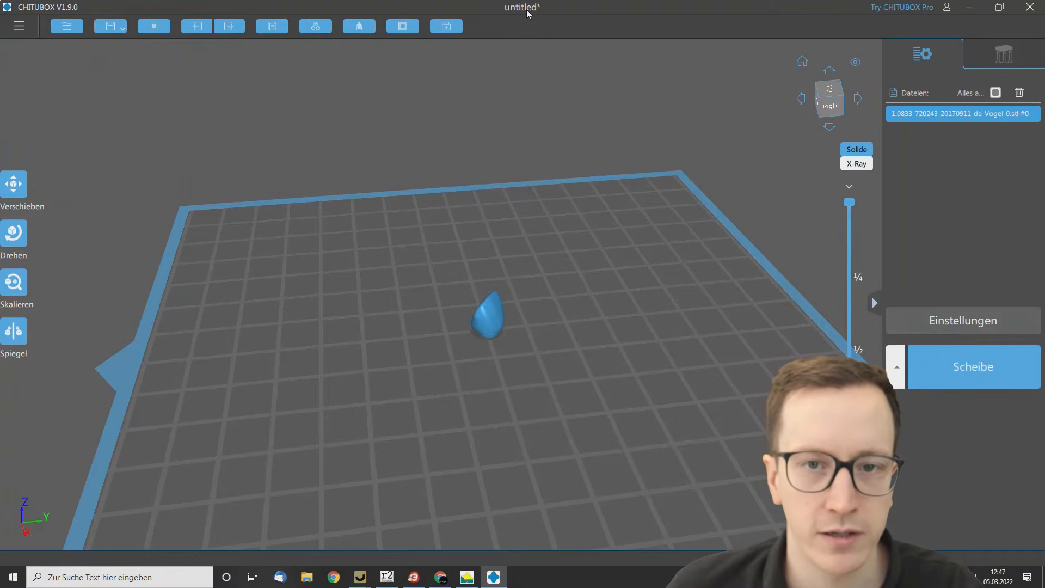
Shrink the CHITUBOX window, delete the existing model and load the lower and upper splint files from the OWLLAB order.
{"action": "double_click", "coordinate": [526, 13]}
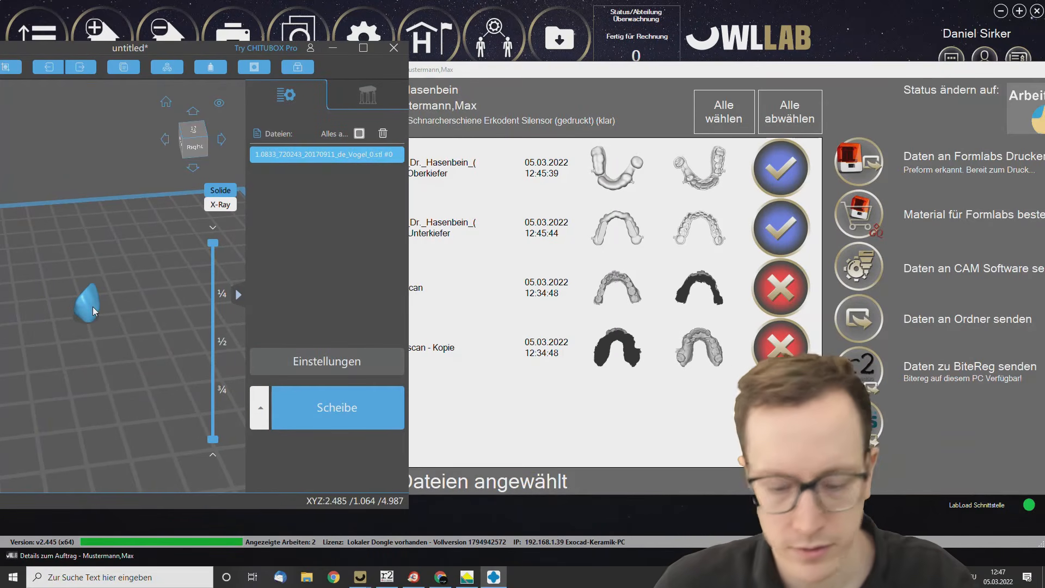
{"action": "key", "text": "Delete"}
{"action": "left_click", "coordinate": [514, 248]}
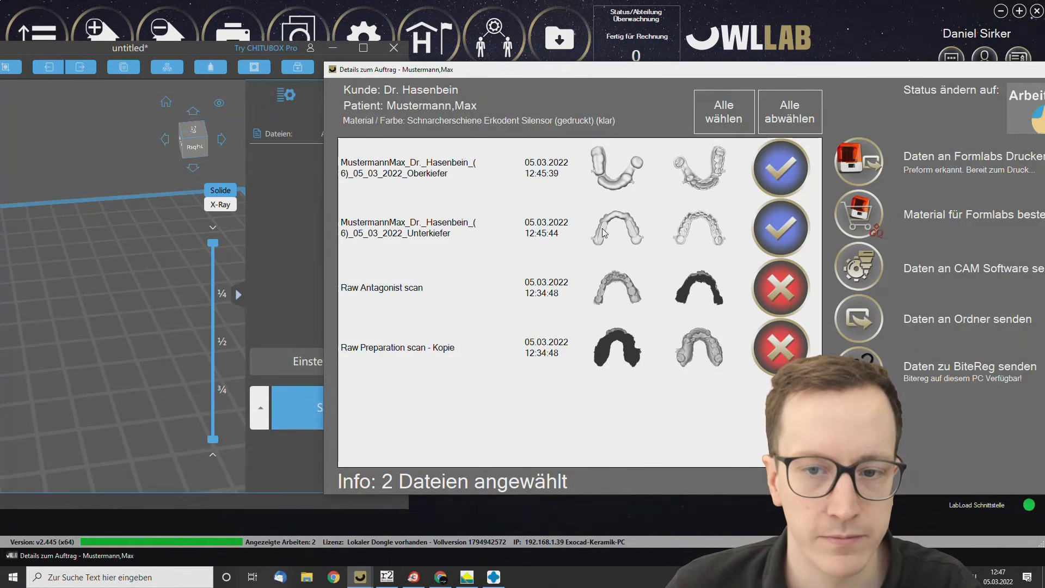
{"action": "left_click_drag", "start_coordinate": [135, 314], "coordinate": [135, 313]}
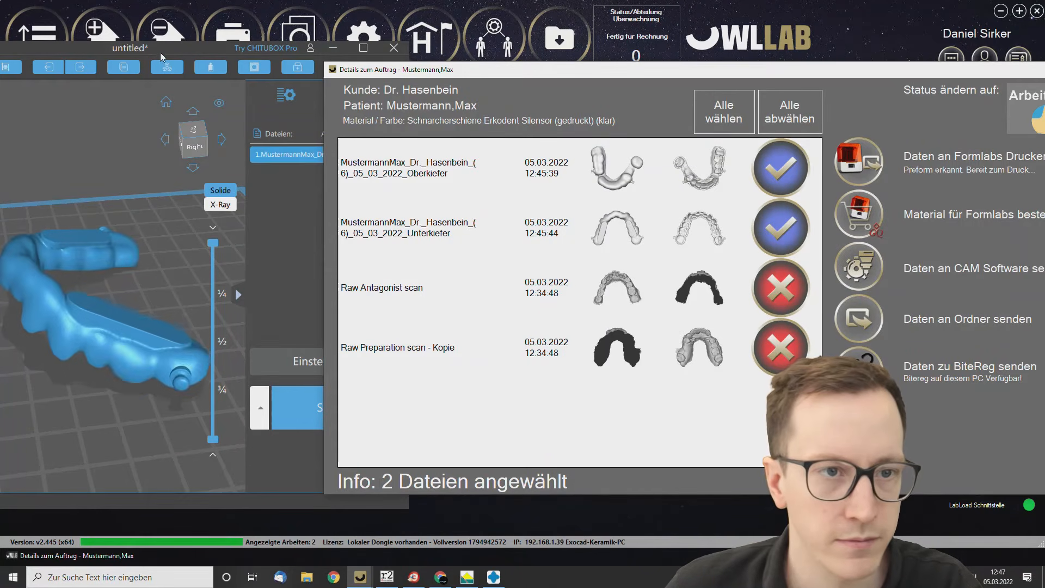
{"action": "left_click_drag", "start_coordinate": [112, 48], "coordinate": [299, 43]}
{"action": "left_click", "coordinate": [609, 179]}
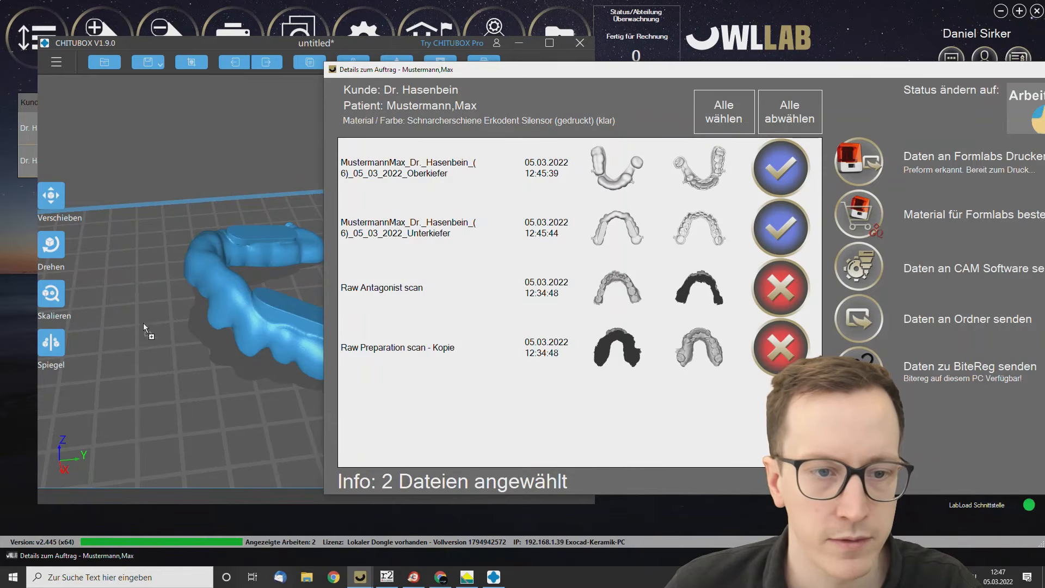
{"action": "scroll", "coordinate": [137, 337], "scroll_direction": "down", "scroll_amount": 1}
{"action": "scroll", "coordinate": [137, 338], "scroll_direction": "down", "scroll_amount": 4}
{"action": "scroll", "coordinate": [230, 368], "scroll_direction": "down", "scroll_amount": 1}
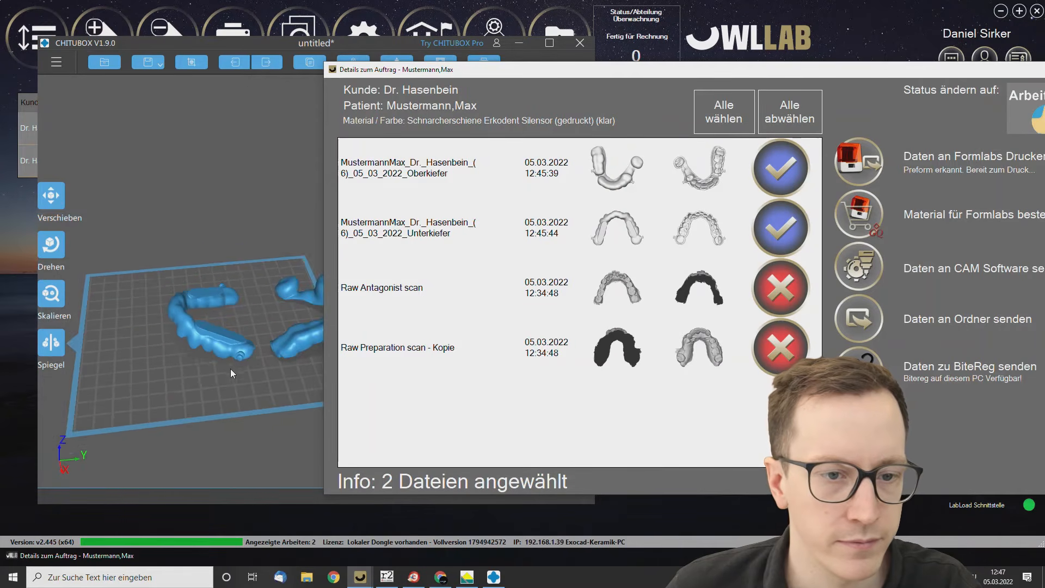
Inspect both splints on the build plate from several angles and close CHITUBOX without saving.
{"action": "left_click_drag", "start_coordinate": [230, 368], "coordinate": [246, 355]}
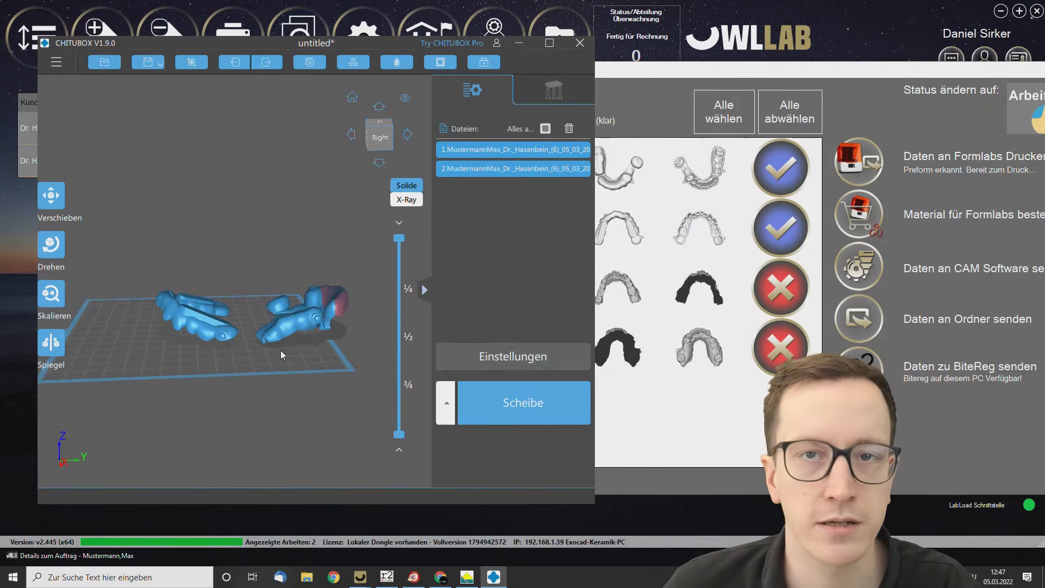
{"action": "left_click", "coordinate": [318, 337]}
{"action": "left_click_drag", "start_coordinate": [319, 337], "coordinate": [331, 363]}
{"action": "mouse_move", "coordinate": [313, 353]}
{"action": "left_mouse_down"}
{"action": "mouse_move", "coordinate": [252, 369]}
{"action": "mouse_move", "coordinate": [329, 365]}
{"action": "left_mouse_up"}
{"action": "scroll", "coordinate": [286, 355], "scroll_direction": "up", "scroll_amount": 1}
{"action": "scroll", "coordinate": [286, 357], "scroll_direction": "down", "scroll_amount": 1}
{"action": "left_click", "coordinate": [287, 362]}
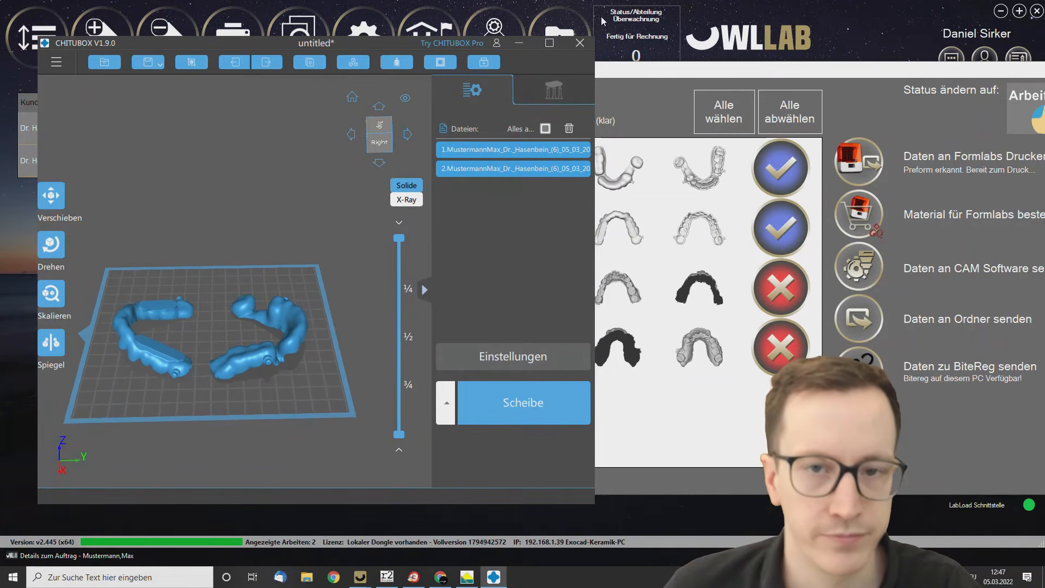
{"action": "left_click", "coordinate": [580, 46]}
{"action": "left_click", "coordinate": [276, 296]}
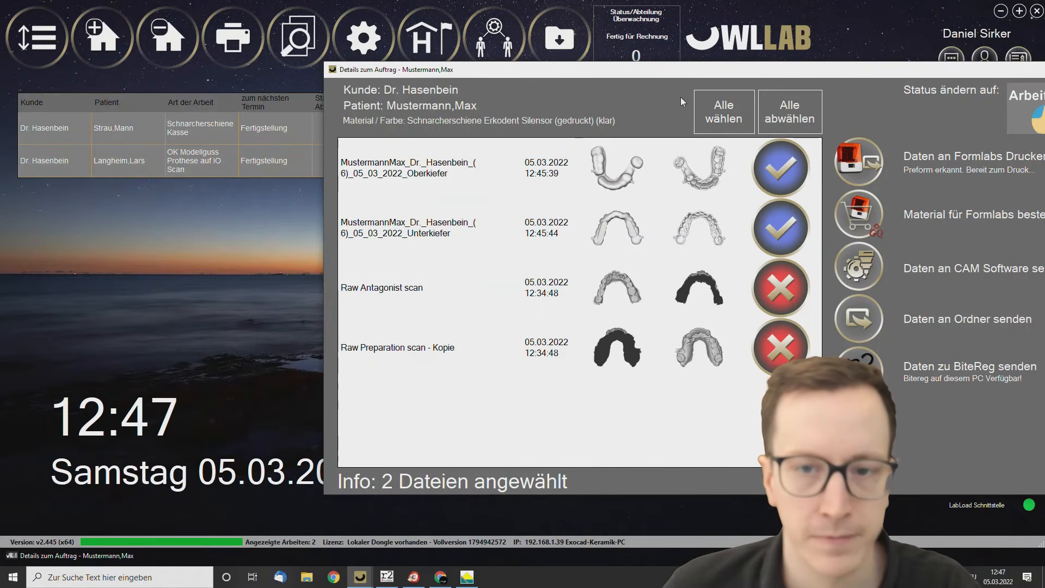
In the order's billing, assign technician 4 to Selbstabholer, Modell UKPS, Doublieren eines Modells and Fixator UKPS.
{"action": "left_click", "coordinate": [914, 73]}
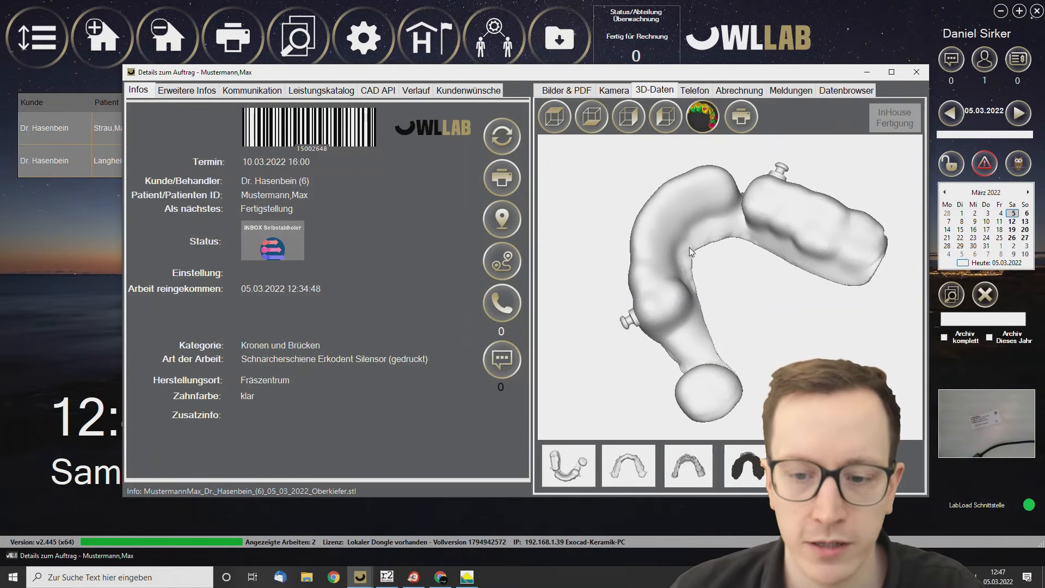
{"action": "left_click", "coordinate": [740, 91]}
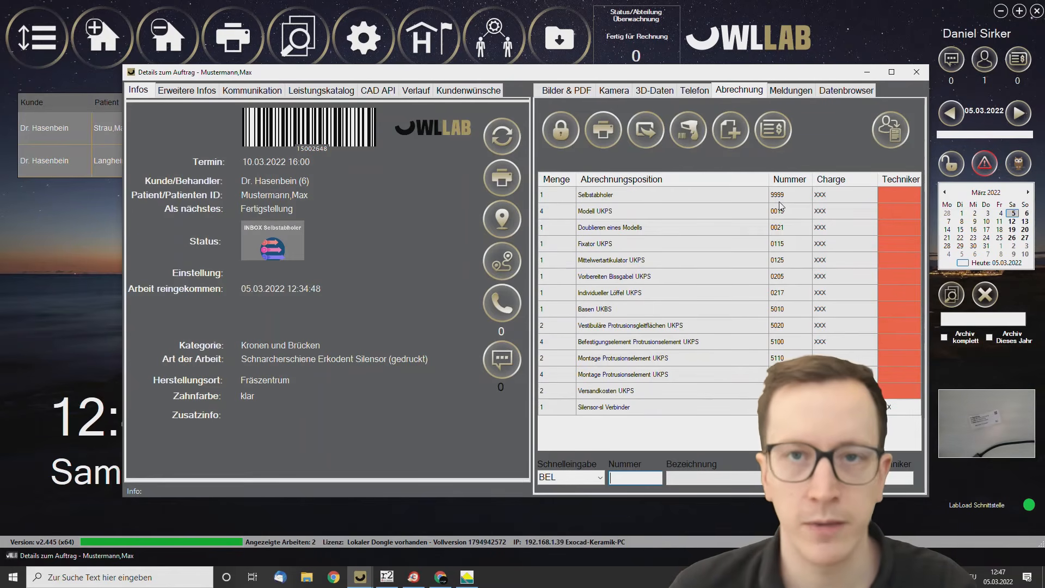
{"action": "left_click", "coordinate": [889, 136]}
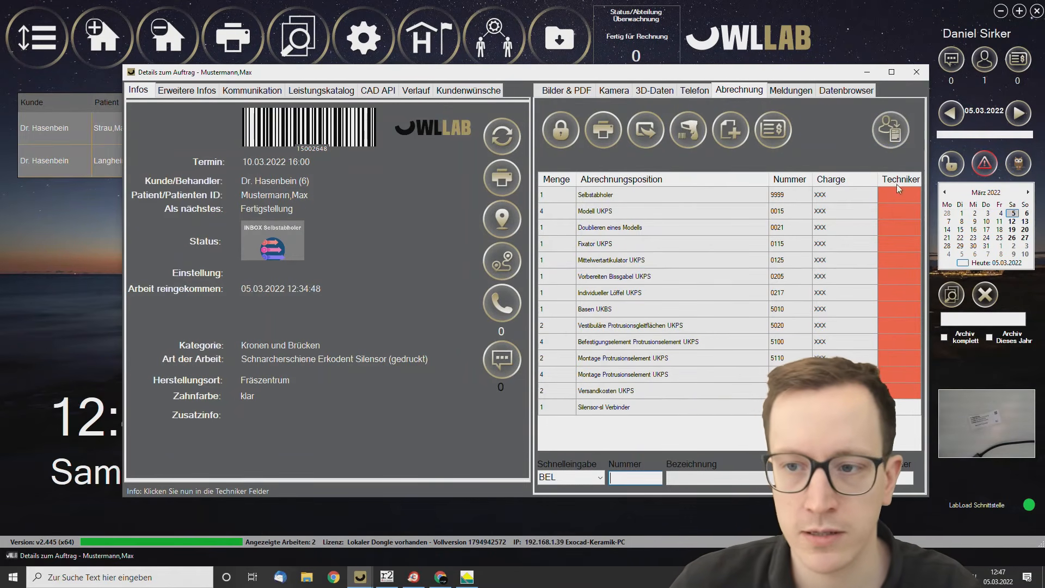
{"action": "left_click", "coordinate": [898, 194]}
{"action": "left_click", "coordinate": [898, 211]}
{"action": "left_click", "coordinate": [896, 228]}
{"action": "left_click", "coordinate": [897, 245]}
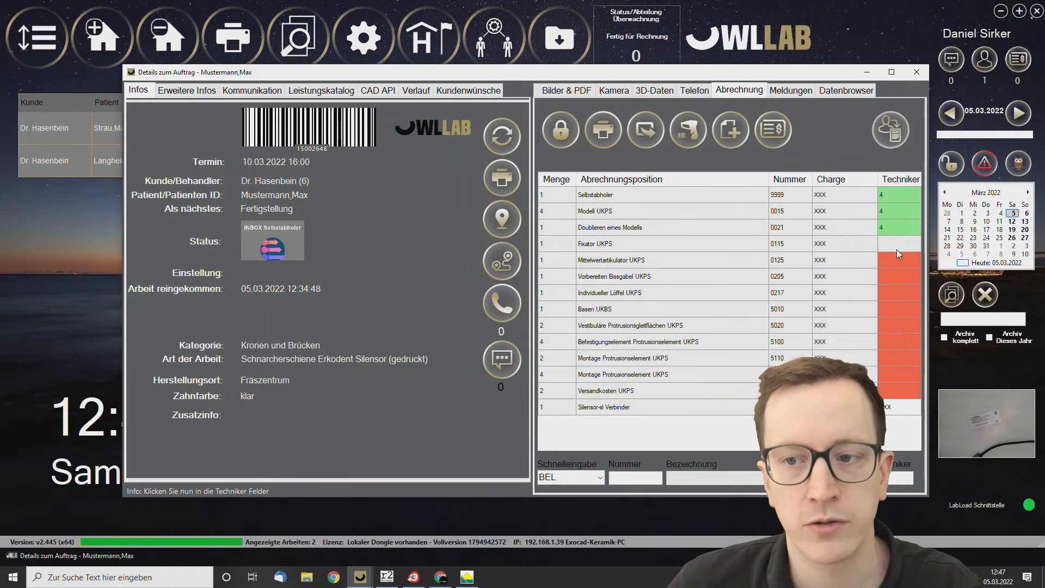
{"action": "left_click", "coordinate": [899, 142]}
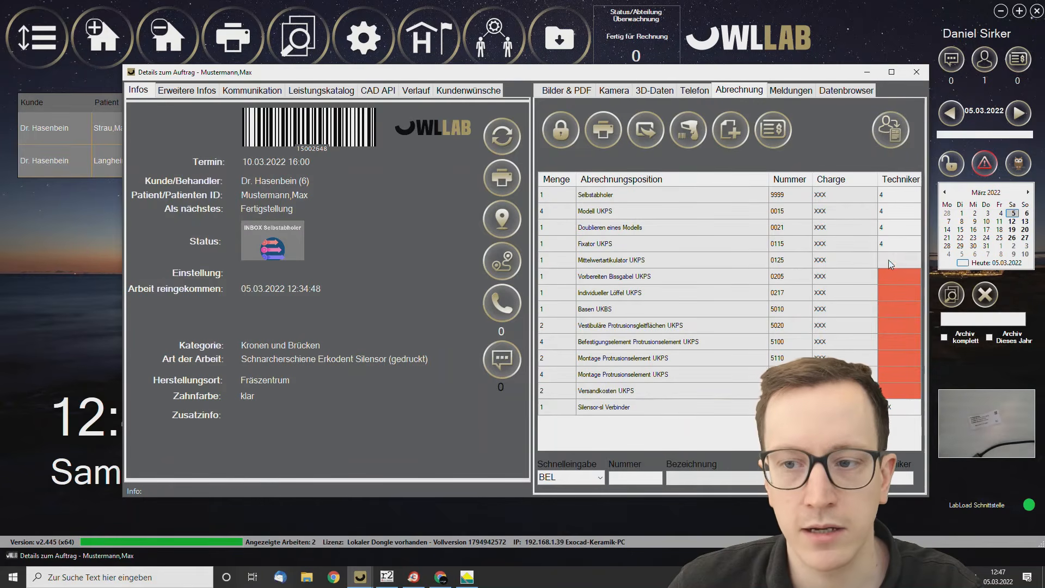
Assign technician 5 to Mittelwertartikulator UKPS, Vorbereiten Bissgabel UKPS, Individueller Löffel UKPS and Basen UKBS, and save the billing.
{"action": "left_click", "coordinate": [888, 259]}
{"action": "left_click", "coordinate": [562, 186]}
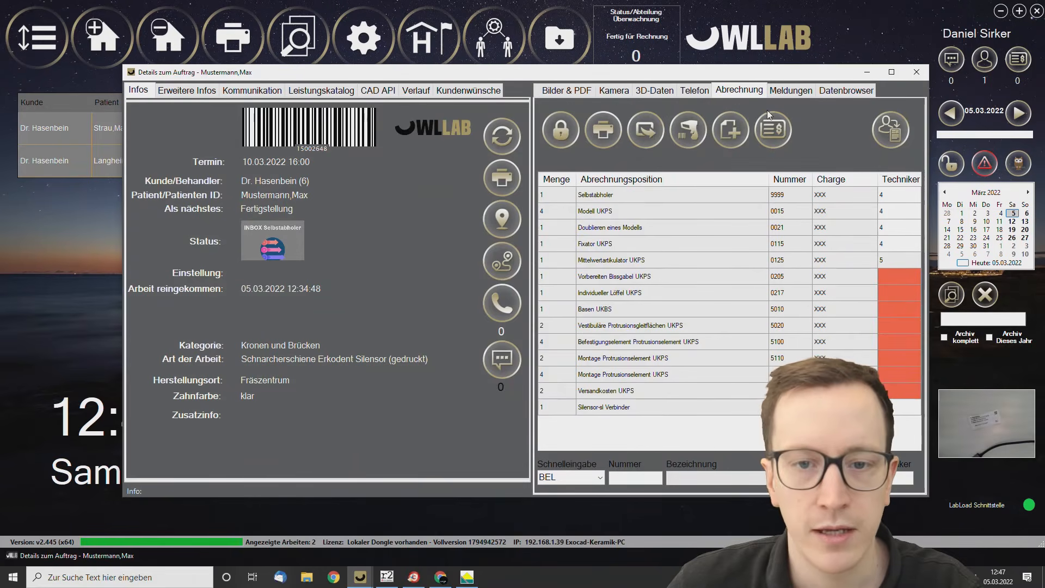
{"action": "left_click", "coordinate": [870, 275]}
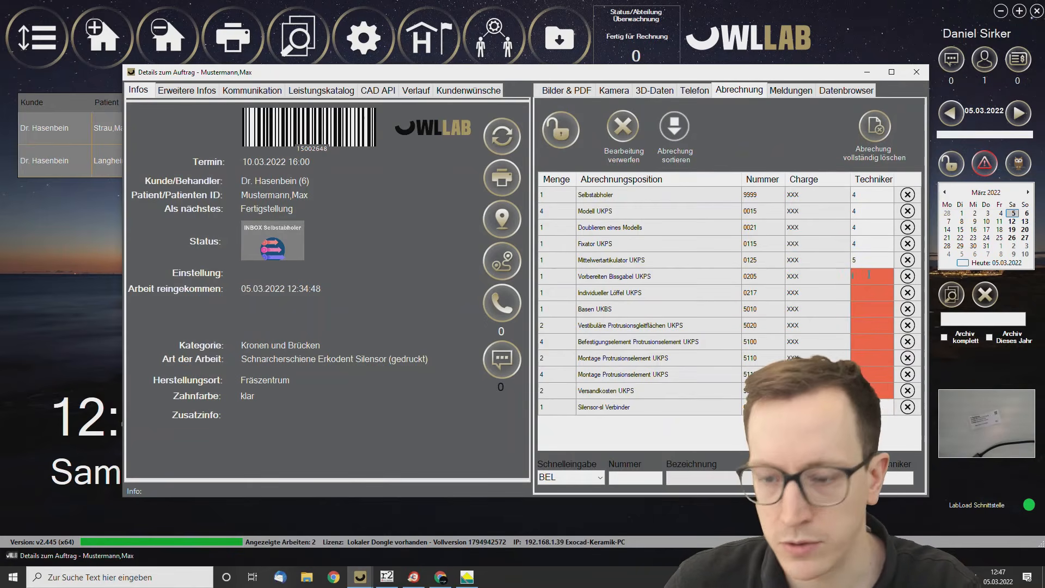
{"action": "left_click", "coordinate": [866, 294]}
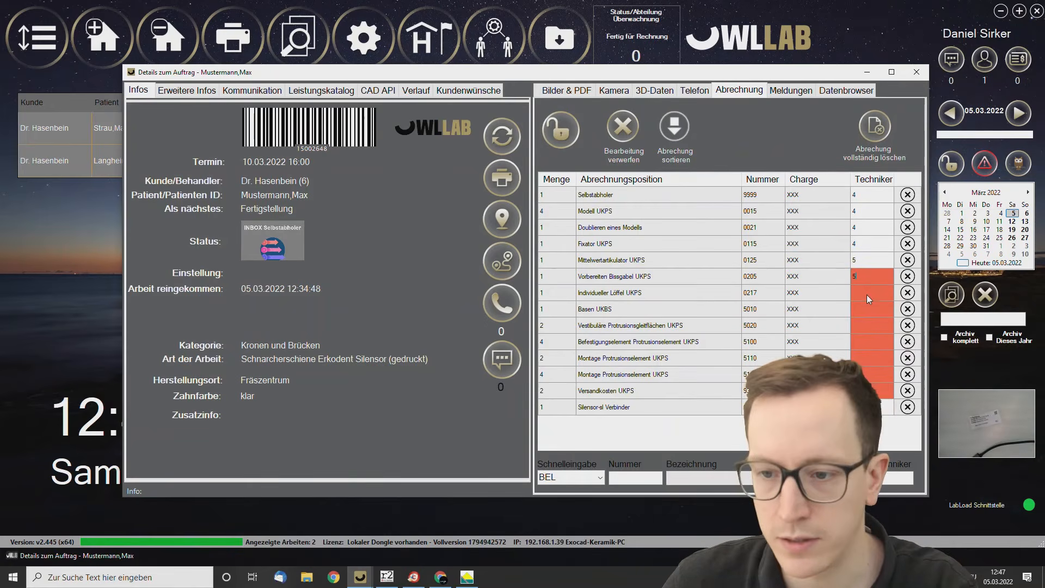
{"action": "left_click", "coordinate": [560, 130]}
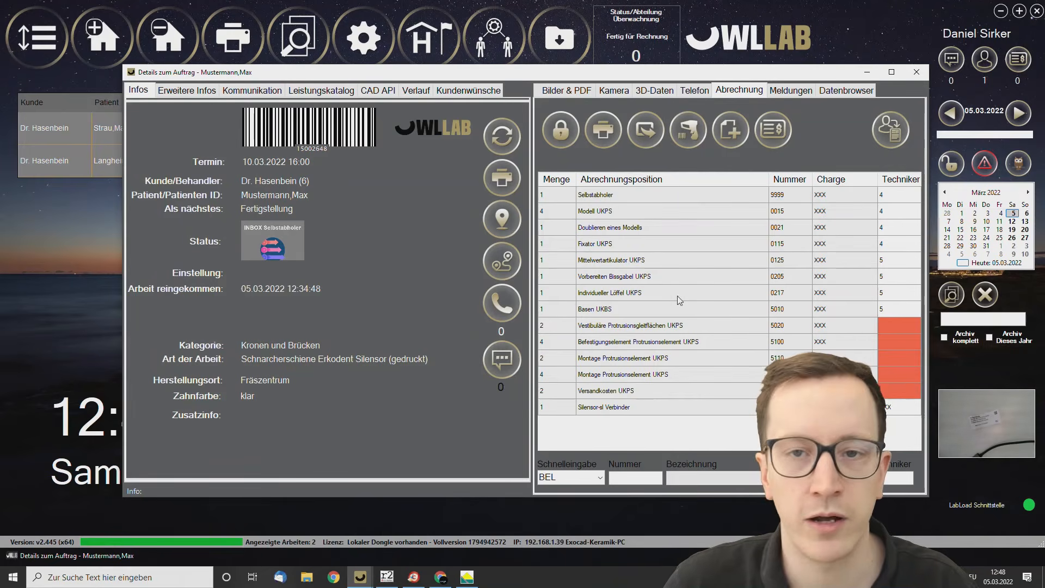
Assign the batch to the Silensor-sl Verbinder billing item by entering the material code +ERKO5961231/$$082422104/Q10H.
{"action": "double_click", "coordinate": [843, 407]}
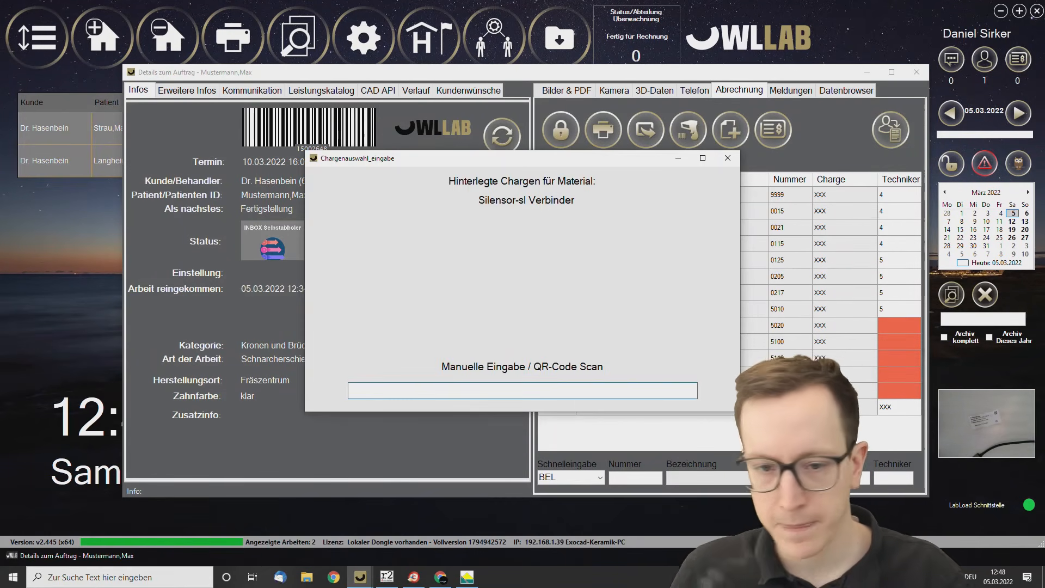
{"action": "type", "text": "+ERKOS9812312$$08242215#Q104"}
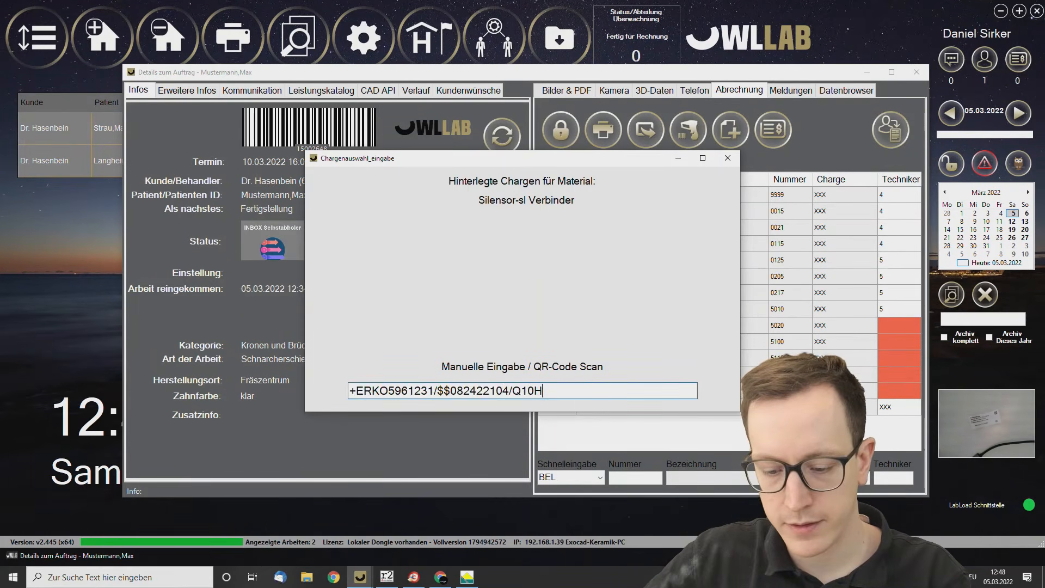
{"action": "key", "text": "Return"}
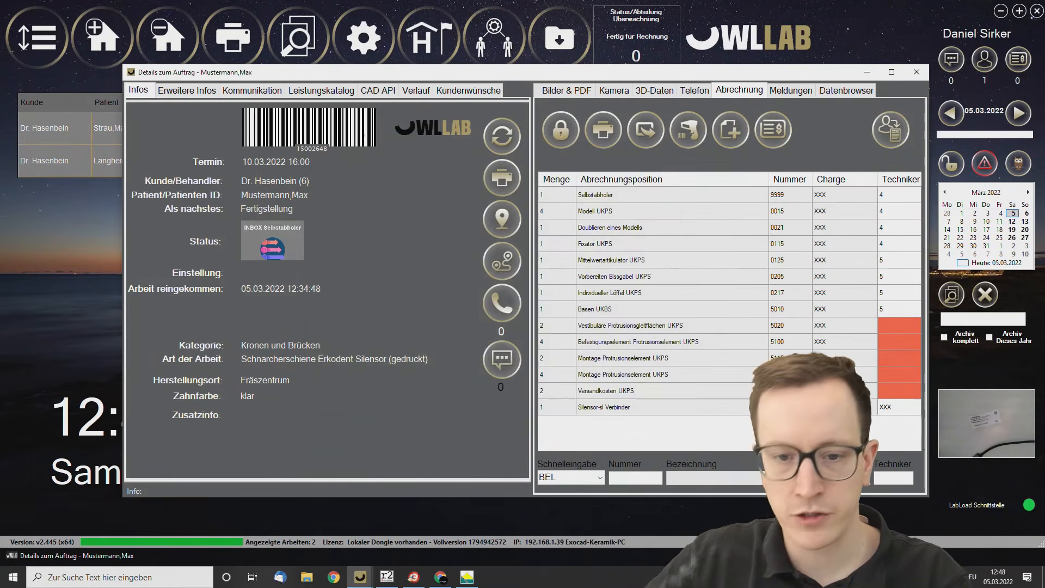
Add the Erkodent Erich Kopp GmbH material, article 596123 with batch 8242210, to the order by scanning its HIBC code.
{"action": "left_click", "coordinate": [687, 134]}
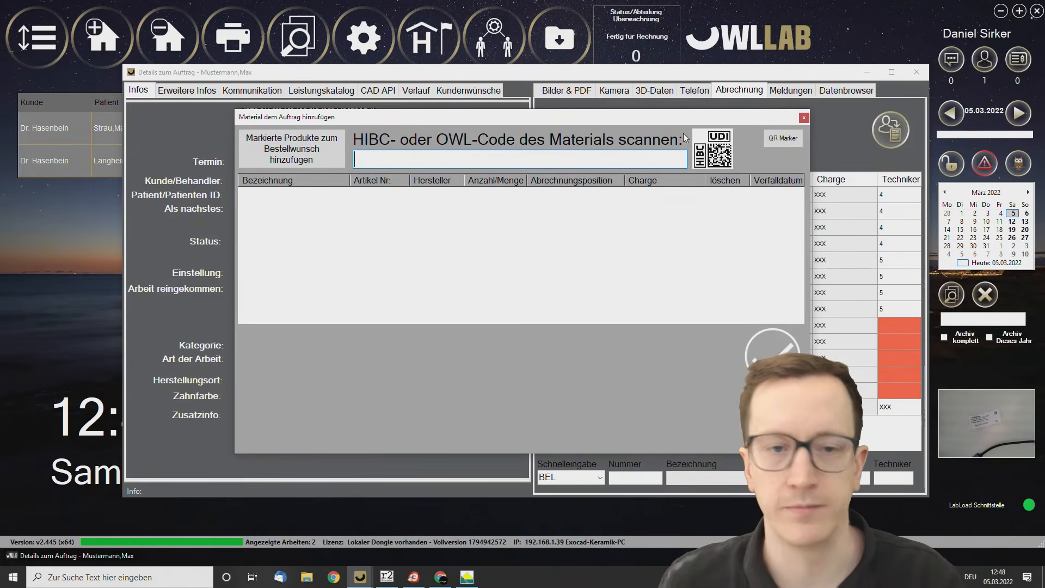
{"action": "key", "text": "Return"}
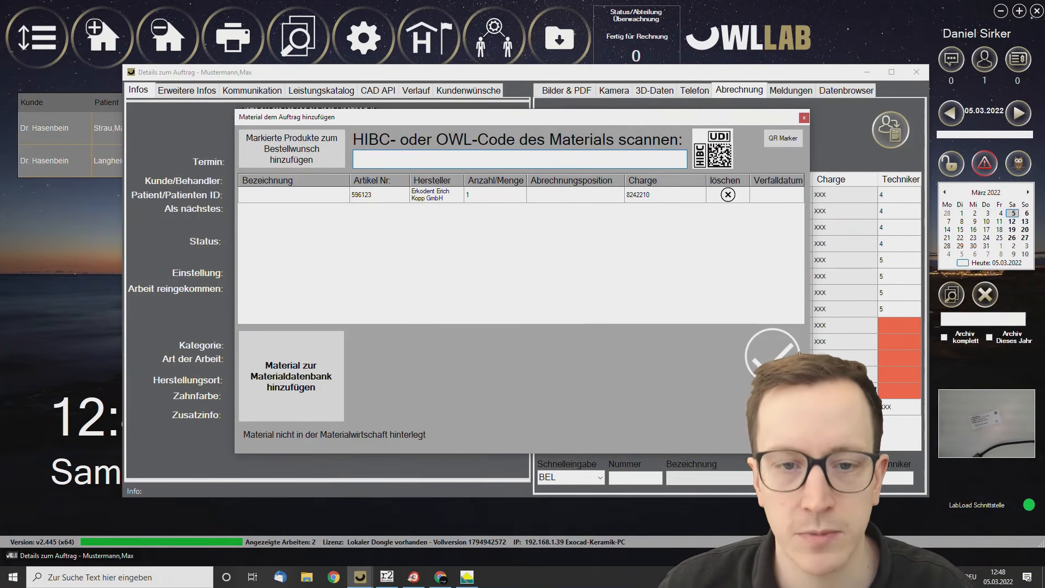
{"action": "left_click", "coordinate": [773, 354]}
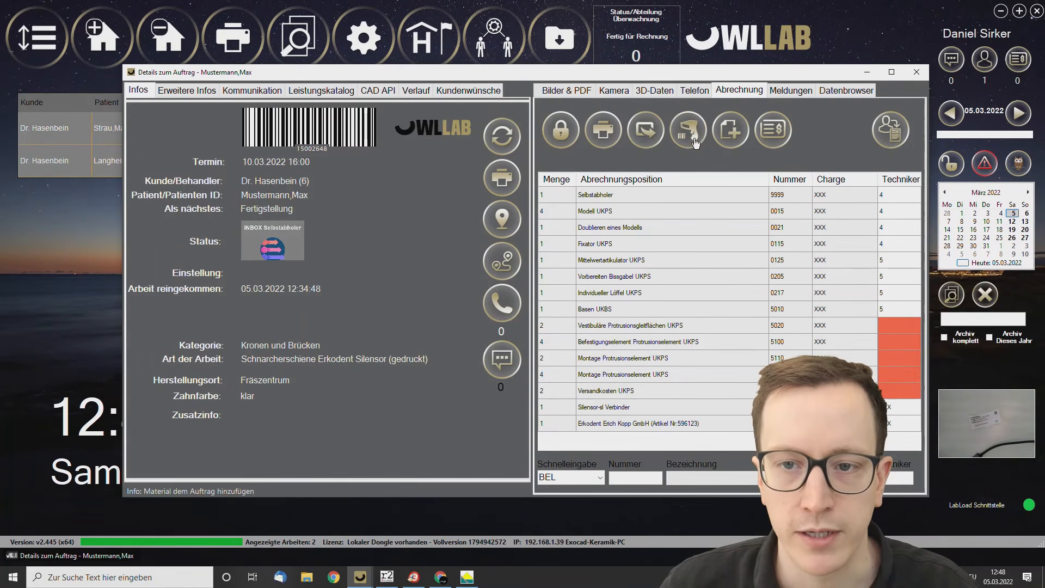
Export the order's billing, close the order, and import the exported job as an invoice in DEWIS.
{"action": "left_click", "coordinate": [648, 129]}
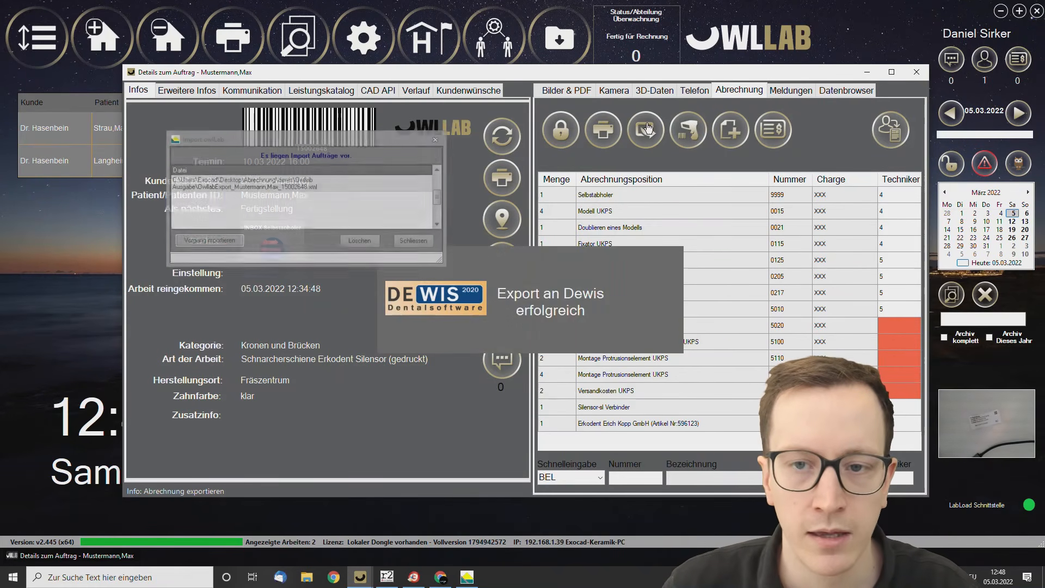
{"action": "left_click", "coordinate": [916, 72]}
{"action": "left_click", "coordinate": [466, 578]}
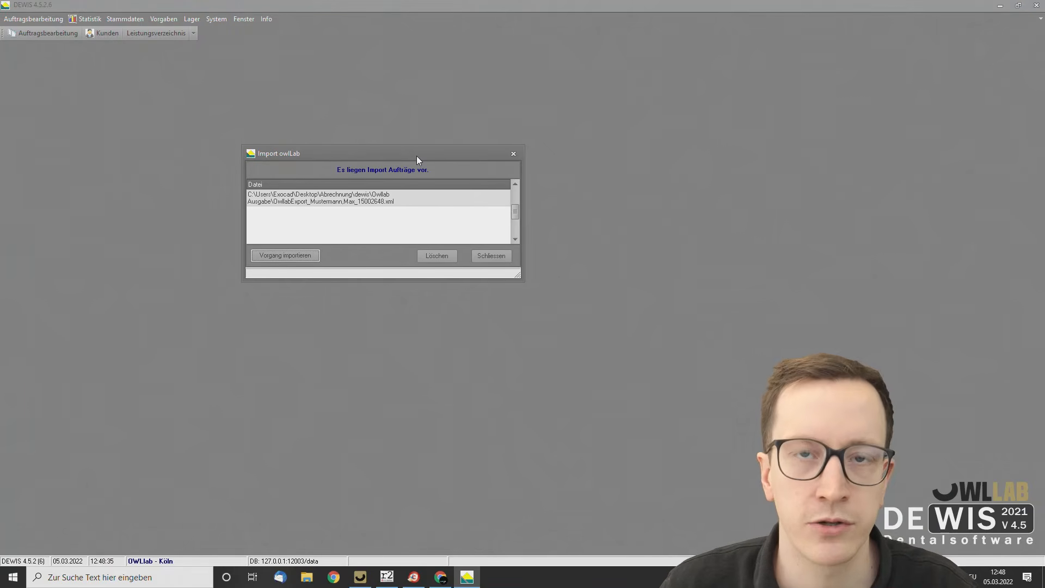
{"action": "left_click", "coordinate": [300, 258]}
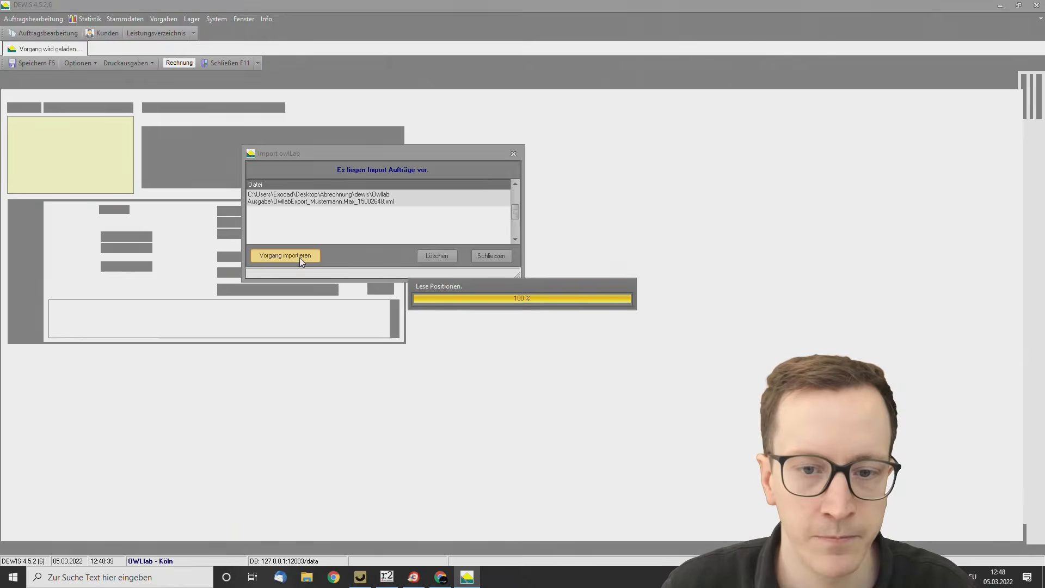
{"action": "left_click", "coordinate": [492, 255]}
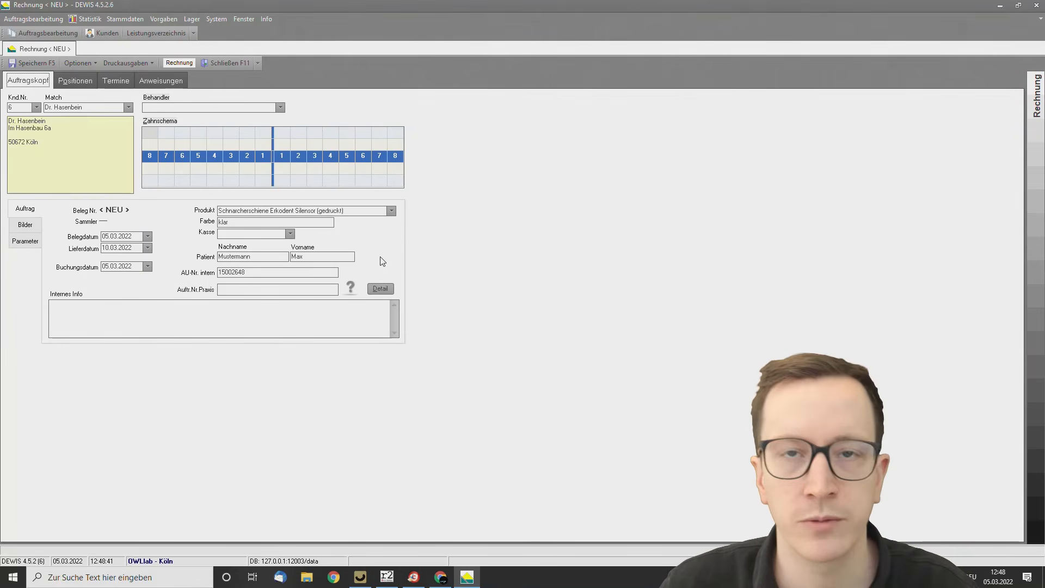
Check the imported invoice's positions and start its printout as Rechnung mit Material, saving the invoice changes.
{"action": "left_click", "coordinate": [76, 81]}
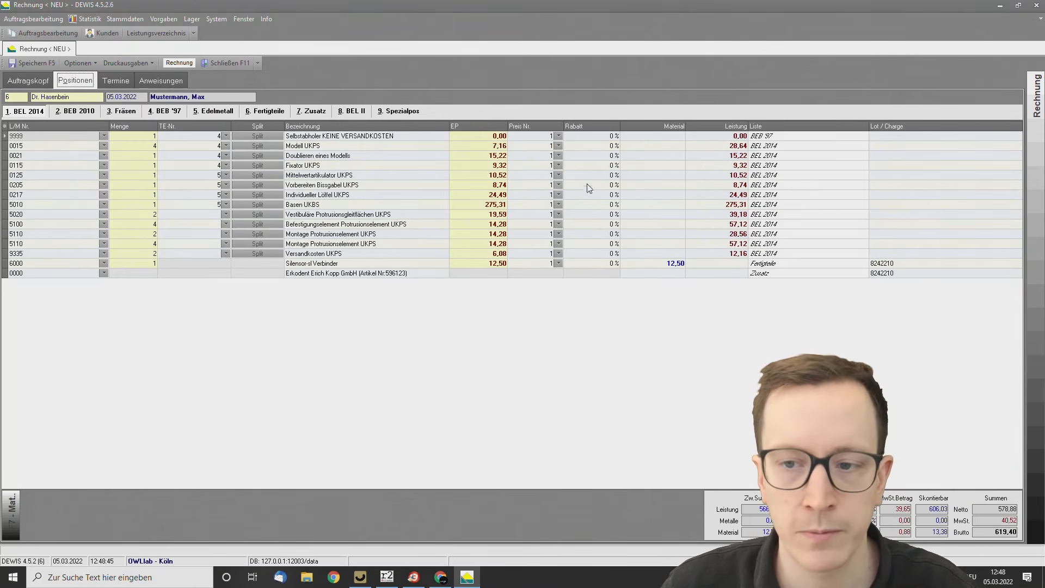
{"action": "left_click", "coordinate": [856, 264]}
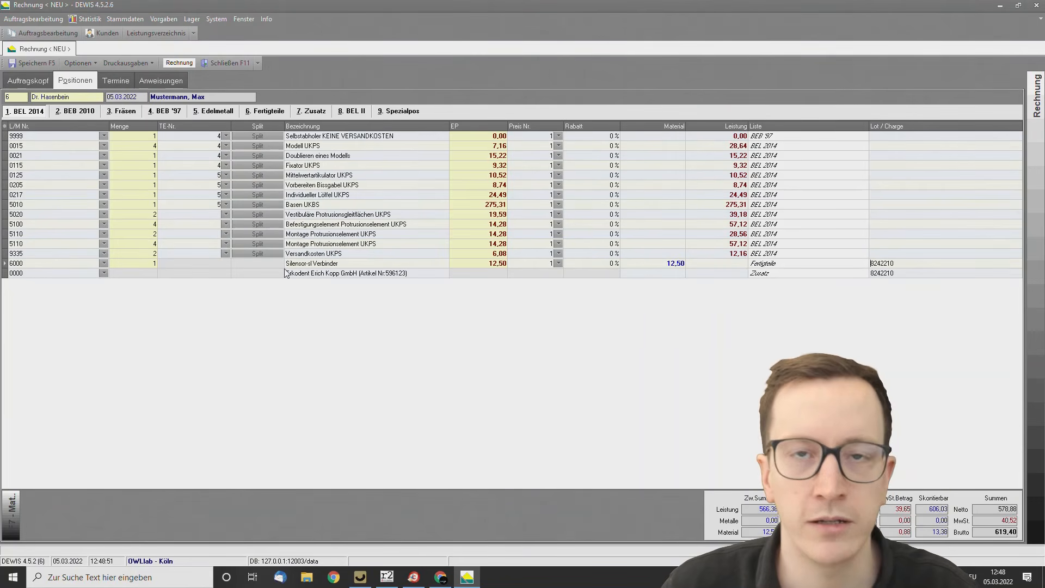
{"action": "left_click", "coordinate": [129, 63]}
{"action": "left_click", "coordinate": [130, 75]}
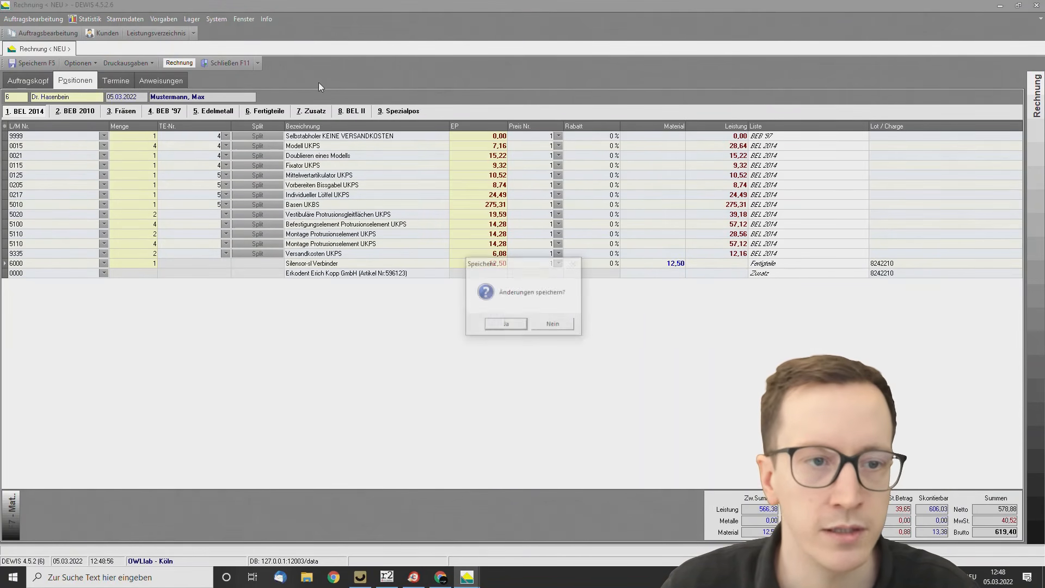
{"action": "left_click", "coordinate": [506, 324]}
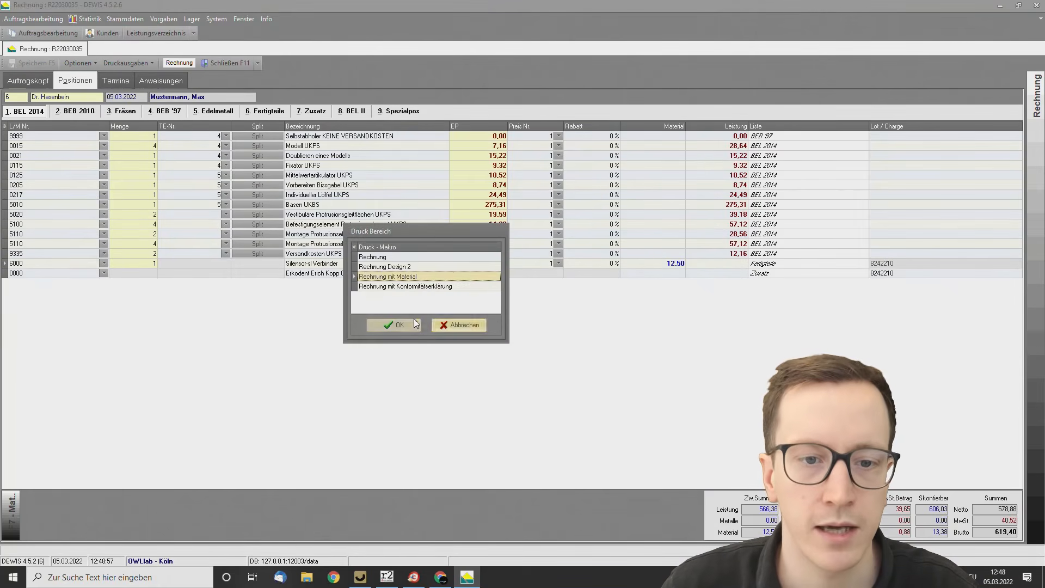
{"action": "left_click", "coordinate": [409, 326]}
Output the invoice to Bildschirm to review its print preview, and close the preview to return to OWLLAB.
{"action": "left_click", "coordinate": [523, 294]}
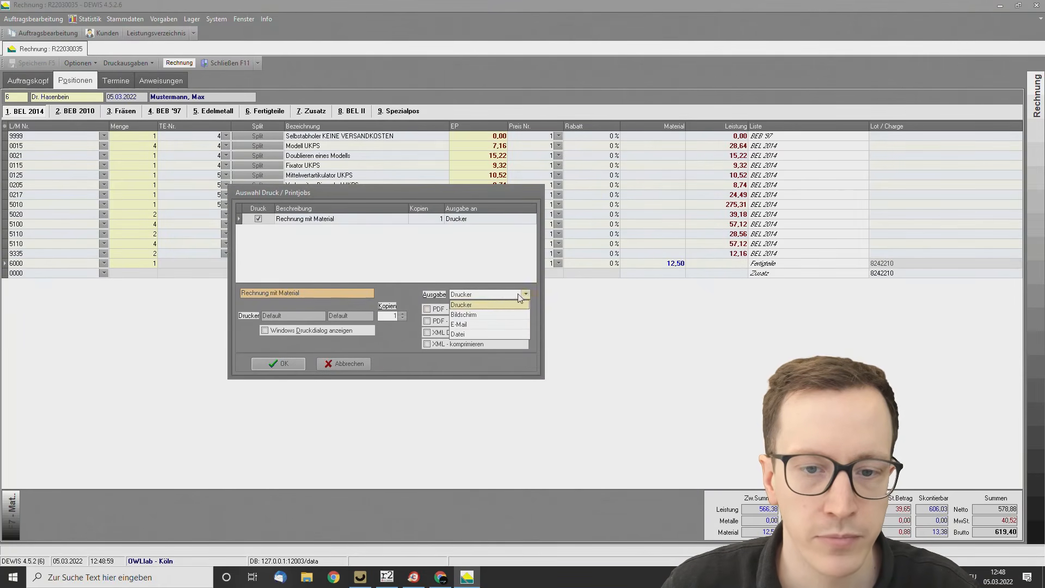
{"action": "left_click", "coordinate": [482, 311]}
{"action": "left_click", "coordinate": [299, 362]}
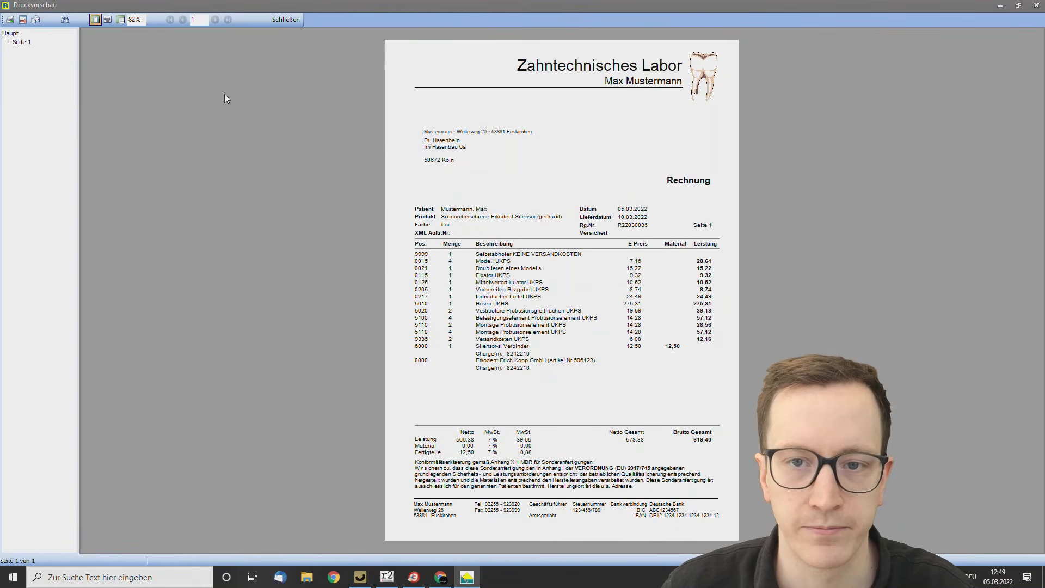
{"action": "left_click", "coordinate": [279, 20]}
{"action": "left_click", "coordinate": [1000, 6]}
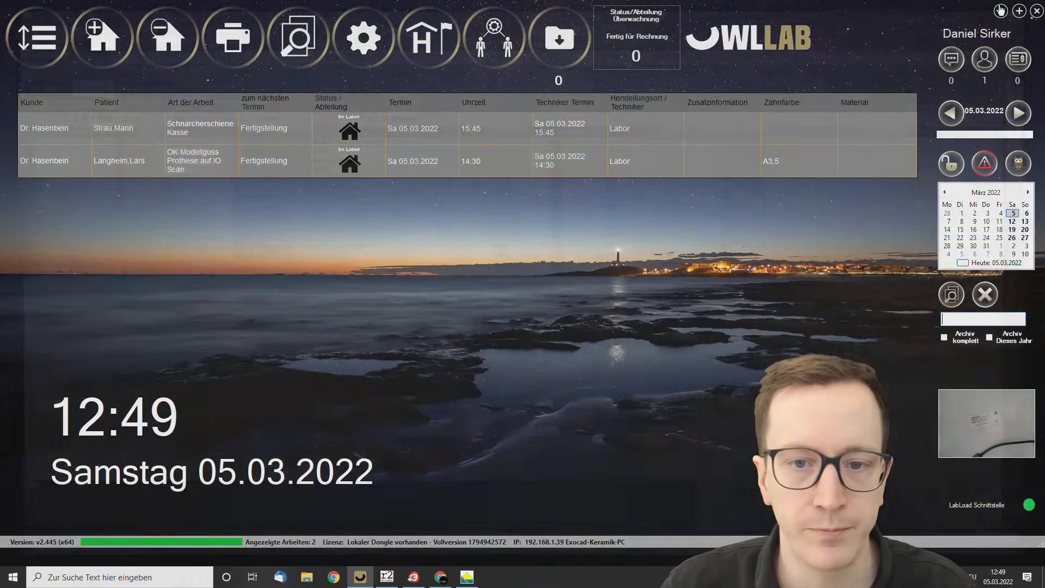